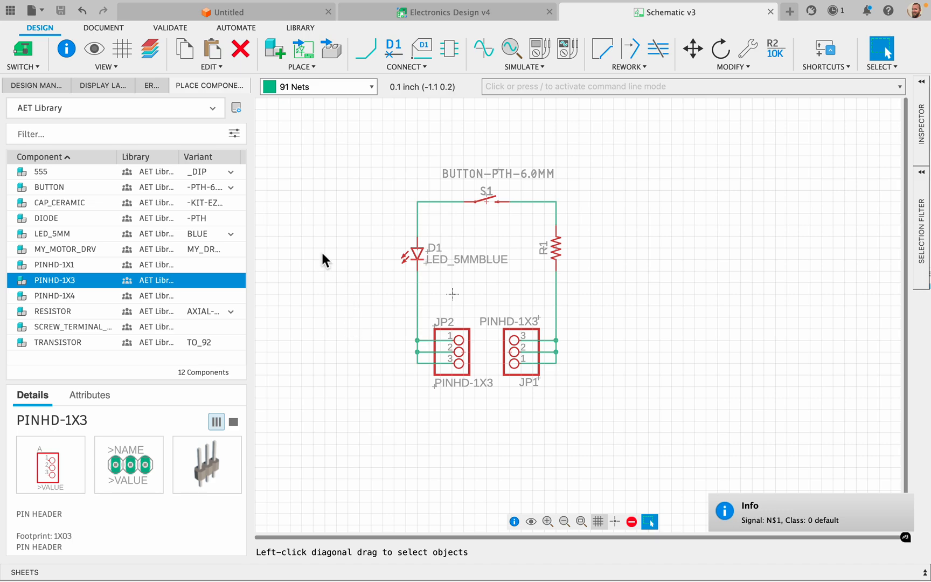
- Switch from the schematic to its PCB document and delete all four edges of the rectangular board outline
left_click(38, 67)
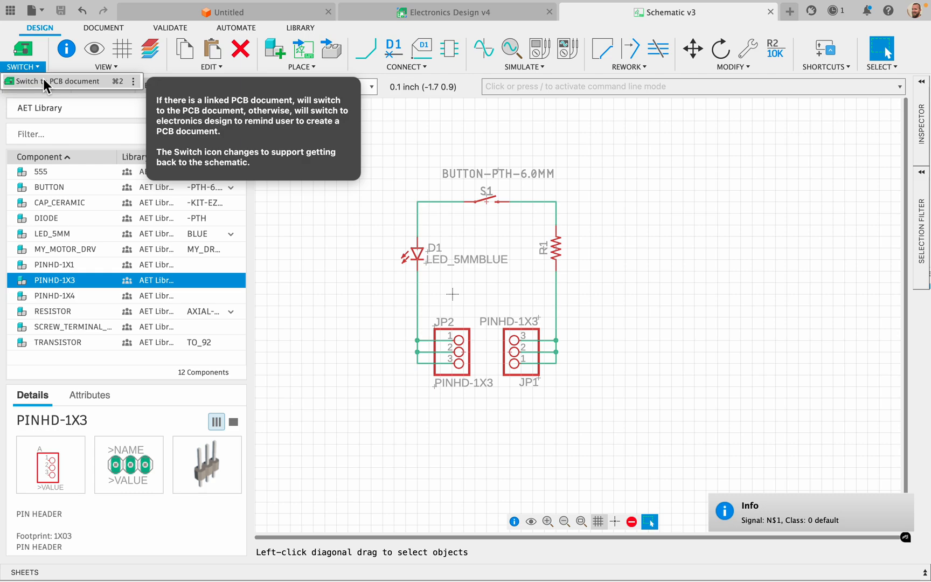
left_click(42, 78)
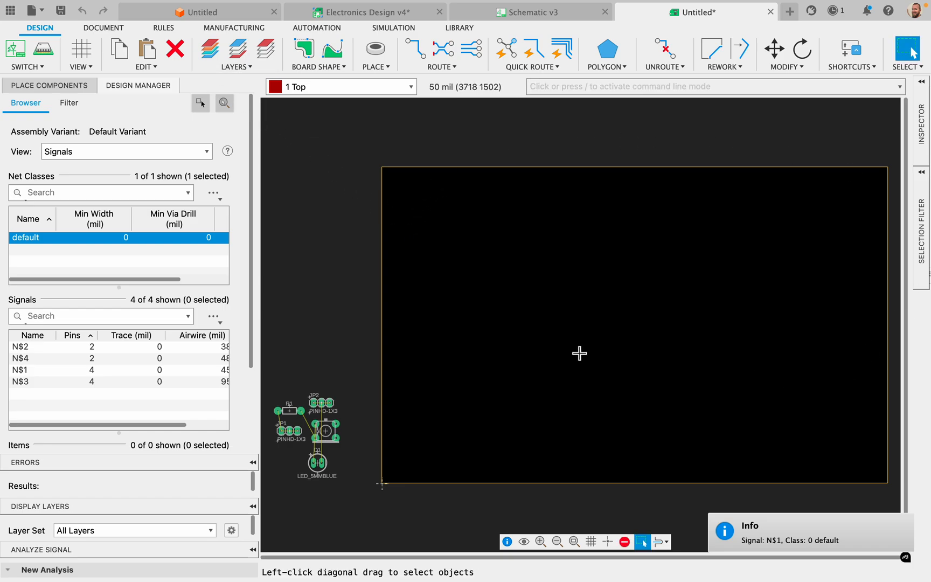
left_click(177, 53)
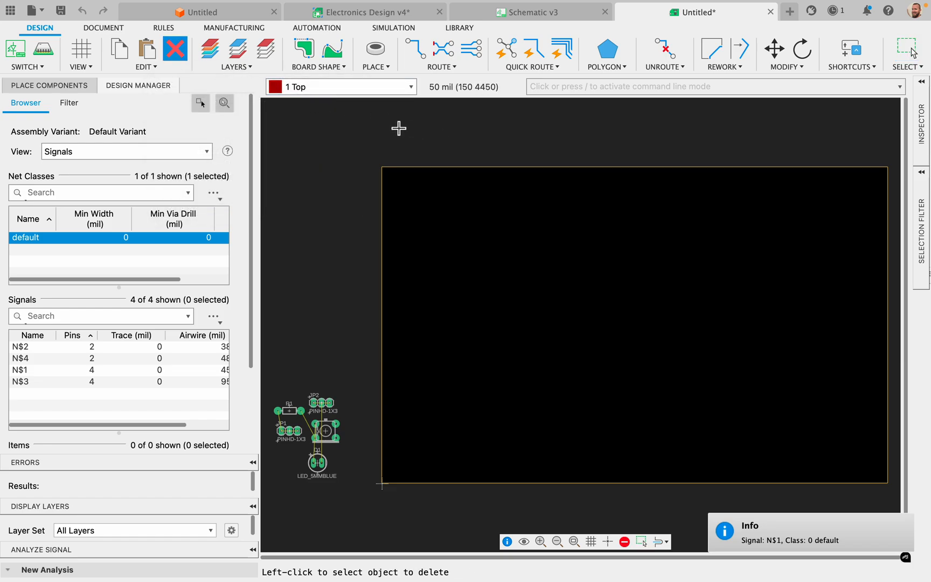
left_click(520, 168)
left_click(386, 270)
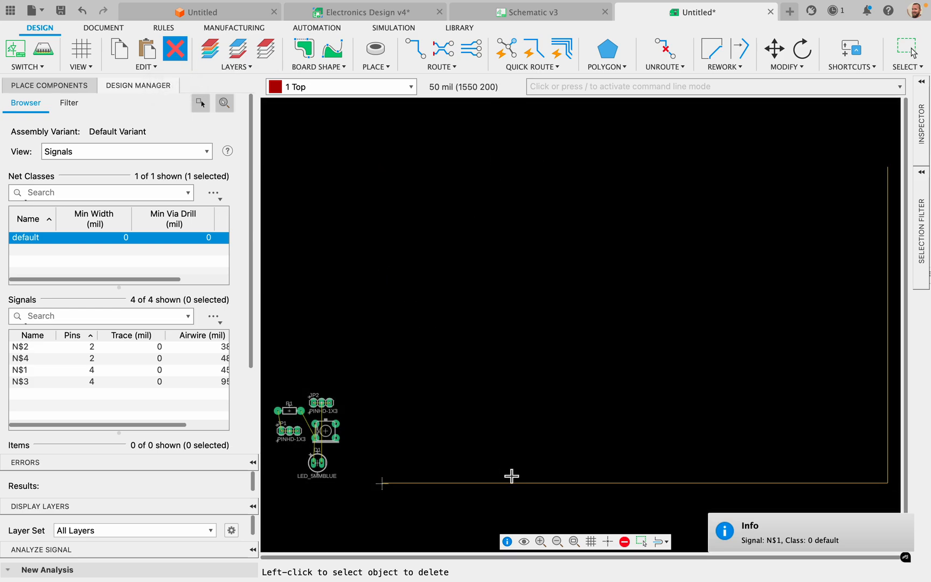
left_click(511, 484)
left_click(889, 359)
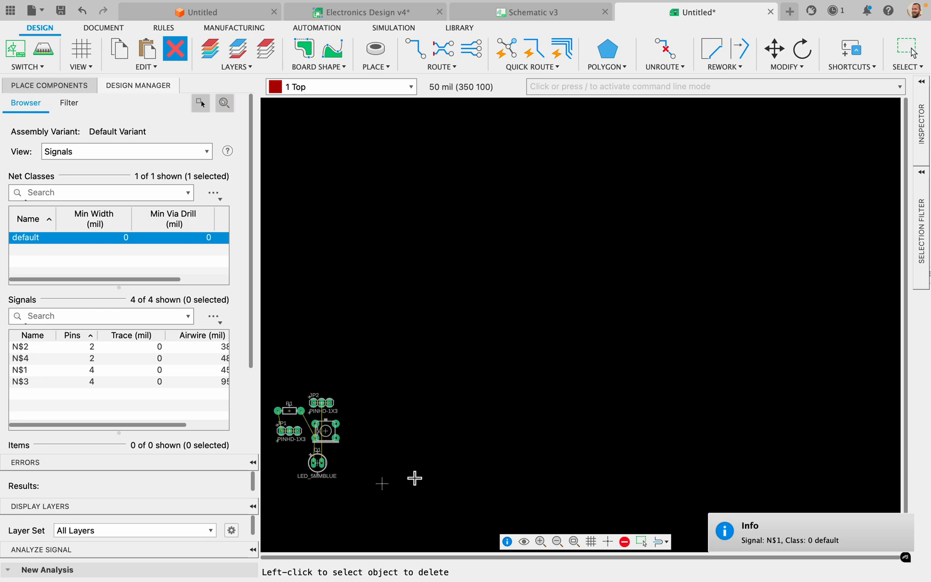
- Turn on the board grid with line style and set its size to 0.1 inch
scroll(411, 474, "left", 3)
scroll(411, 474, "down", 3)
scroll(410, 473, "left", 5)
scroll(410, 473, "down", 5)
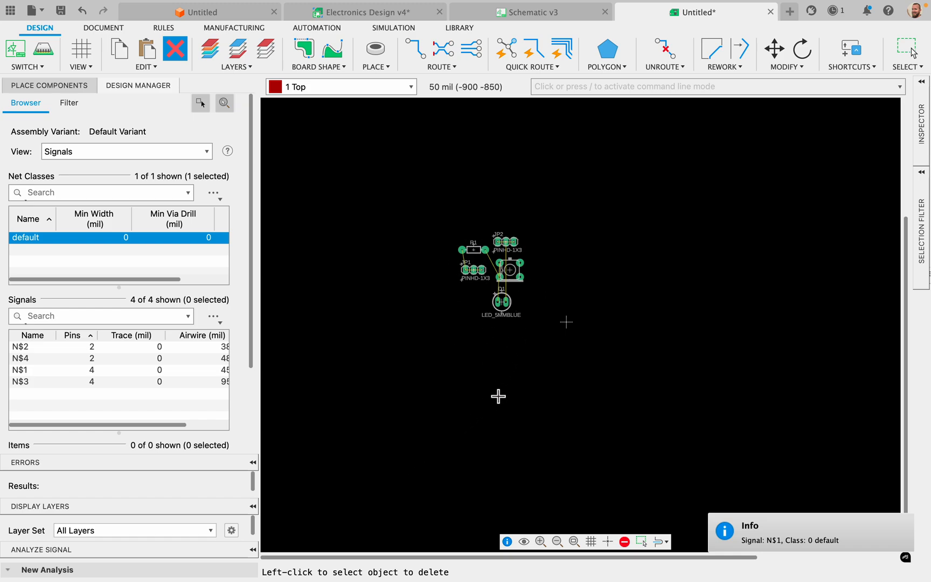
left_click(590, 542)
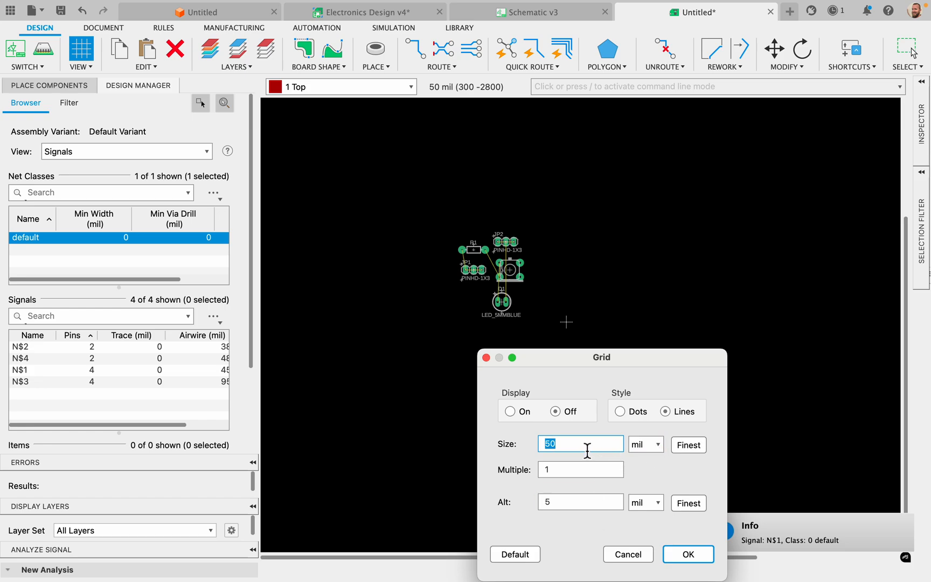
left_click(658, 445)
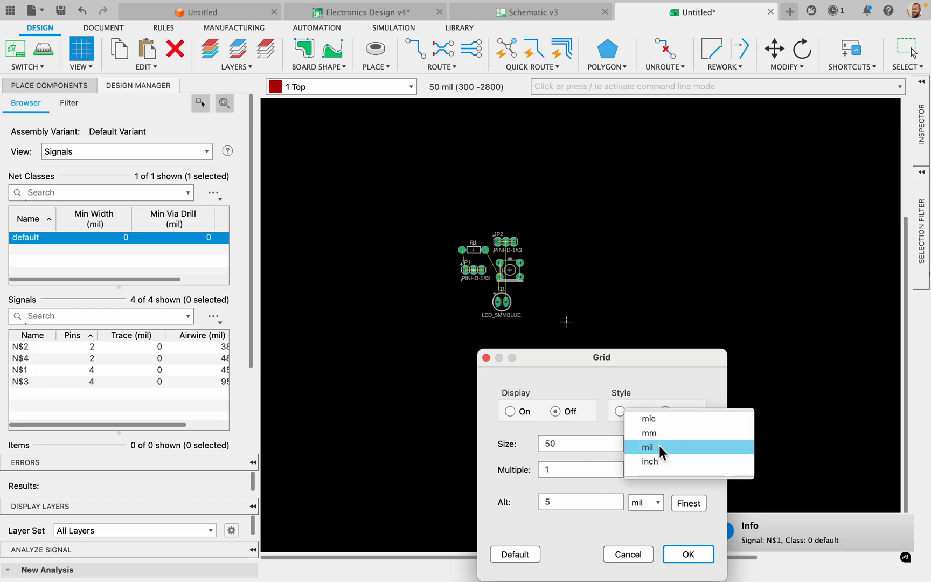
left_click(659, 460)
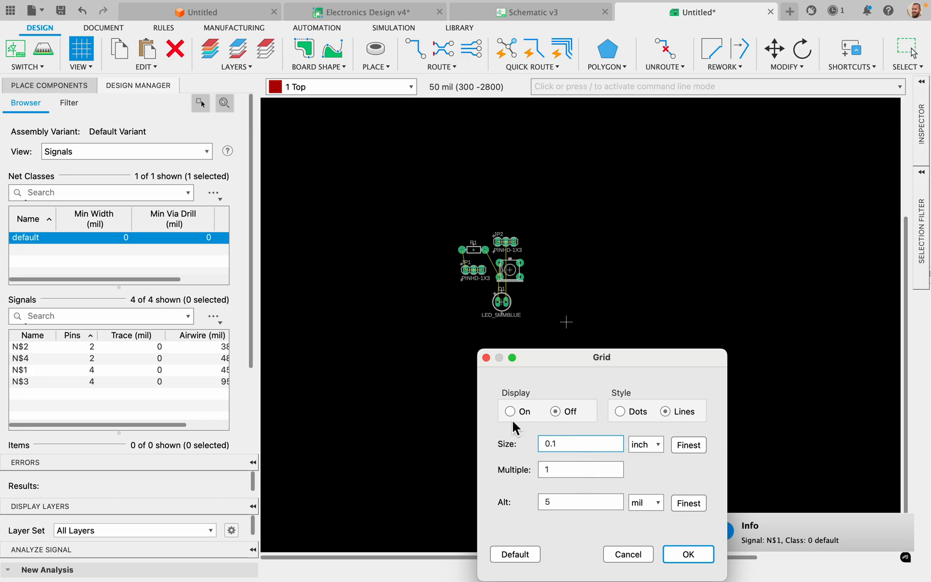
left_click(687, 554)
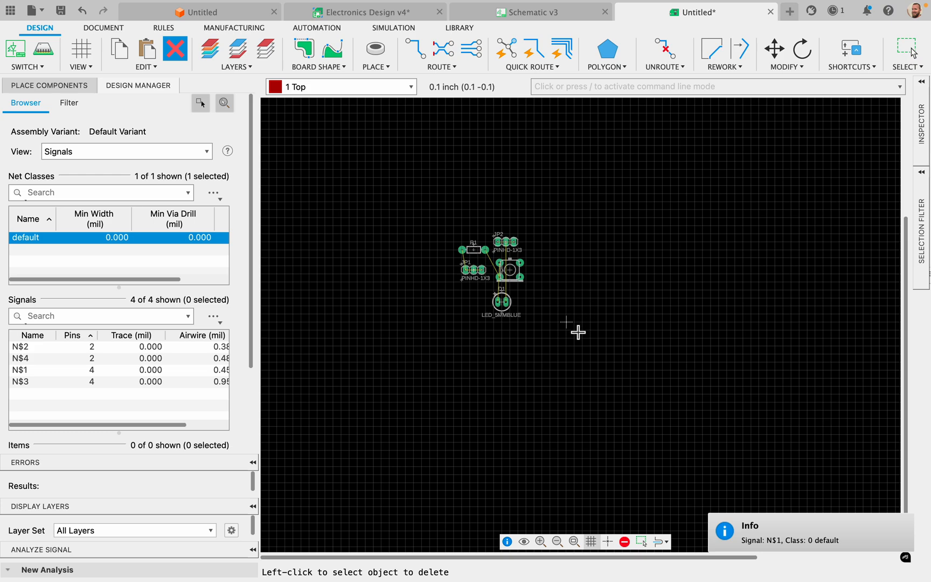
- Try to delete the push button footprint from the board and to reposition it with the Move tool
left_click(516, 278)
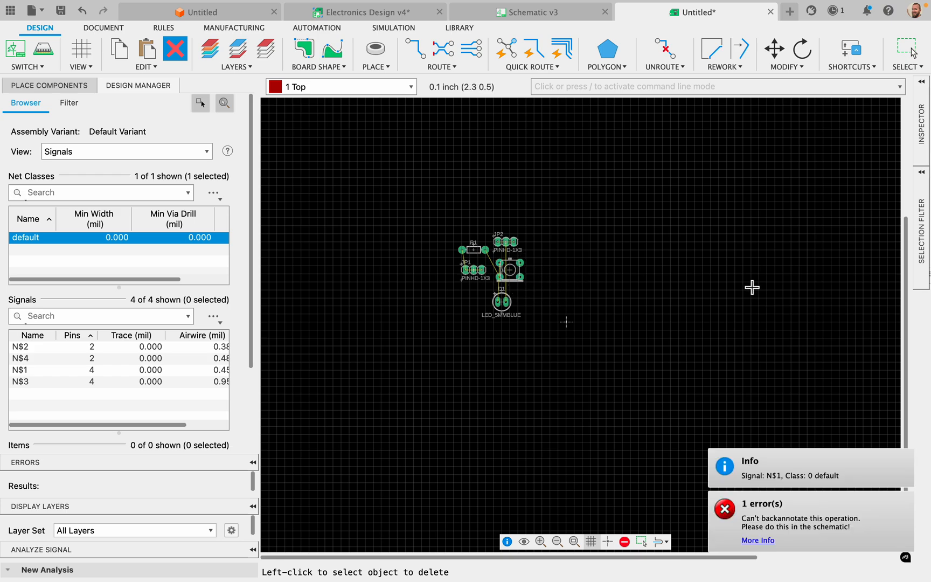
left_click(772, 49)
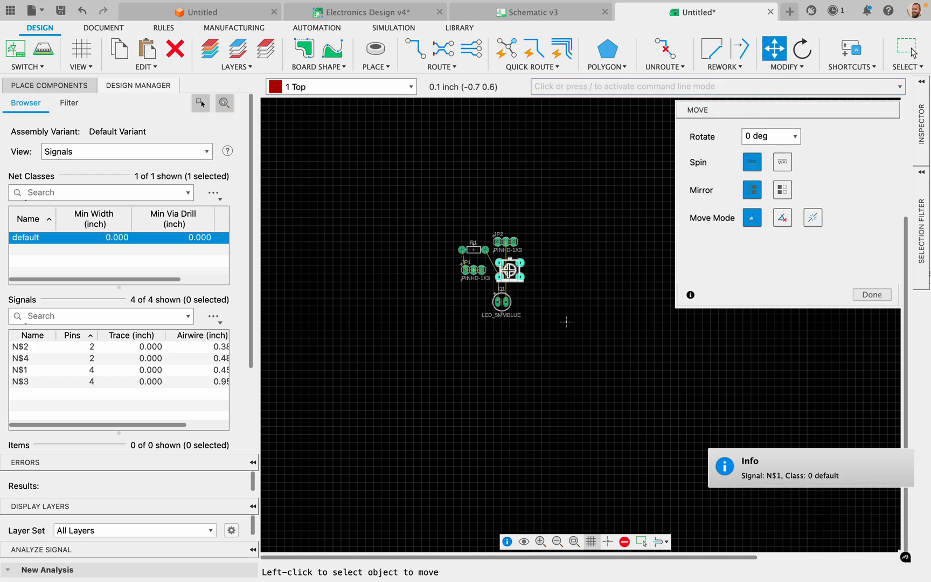
left_click(510, 269)
left_click(510, 270)
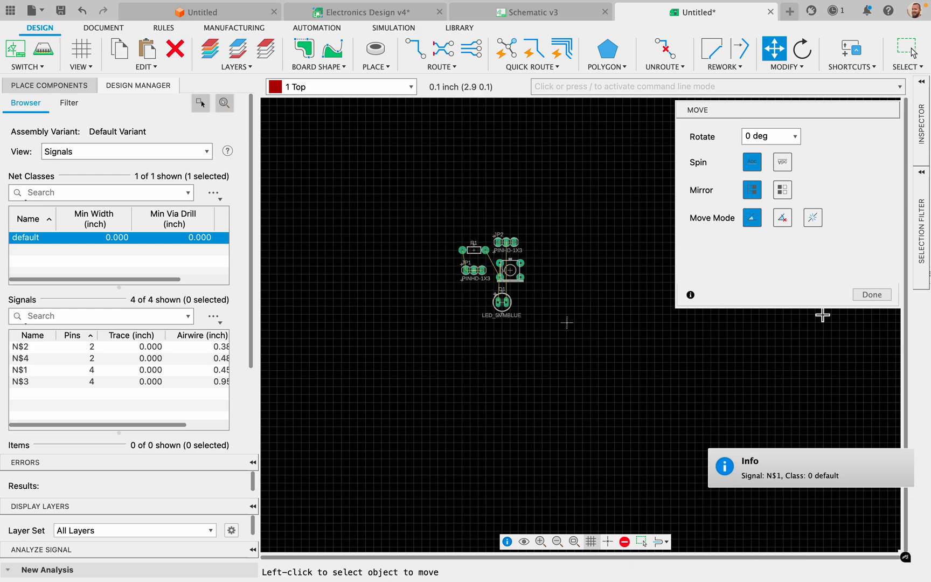
left_click(883, 296)
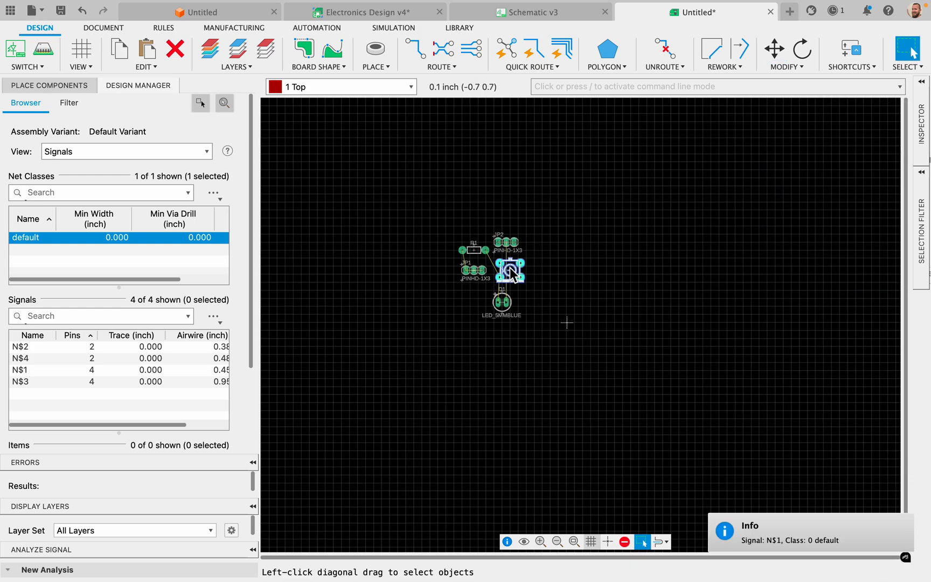
- Arrange the footprints like the schematic: push button at the top, LED D1 above header JP2 on the left, resistor R1 above header JP1 on the right
left_click_drag(513, 273, 578, 265)
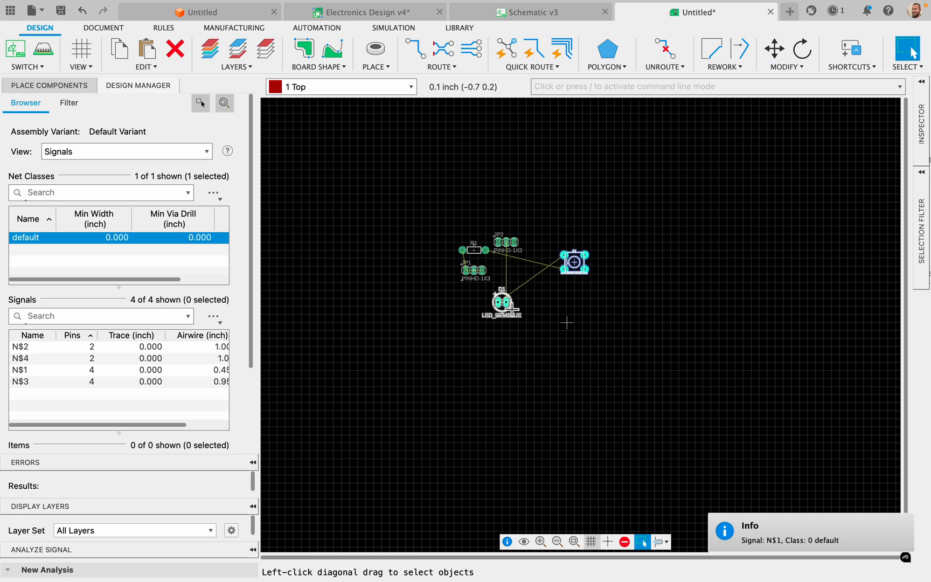
left_click_drag(506, 307, 530, 315)
left_click_drag(513, 250, 530, 369)
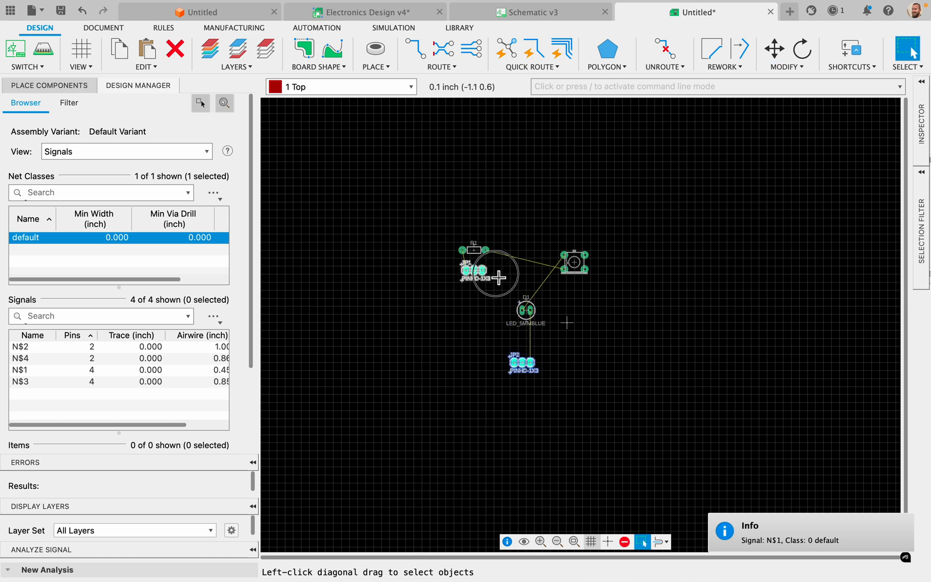
left_click_drag(481, 277, 630, 373)
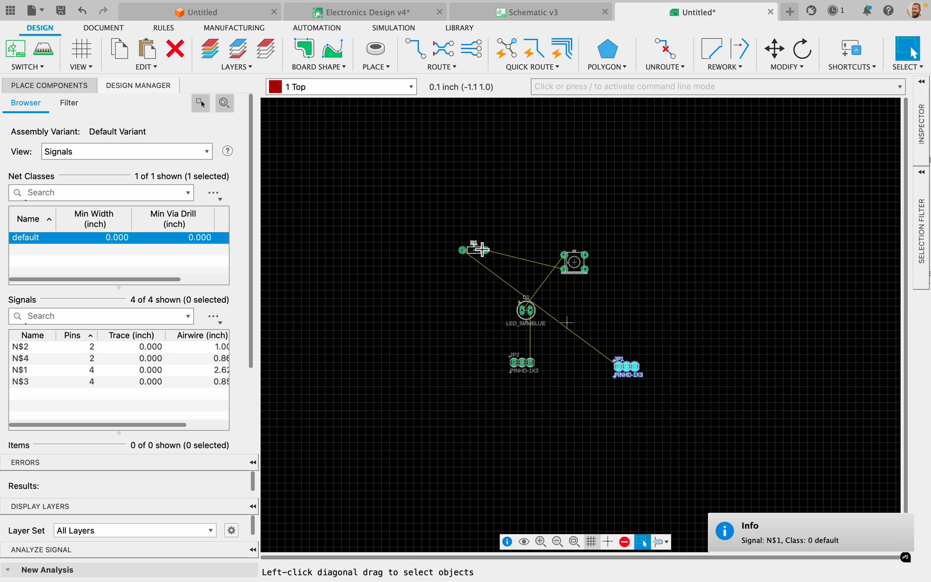
left_click_drag(480, 251, 630, 307)
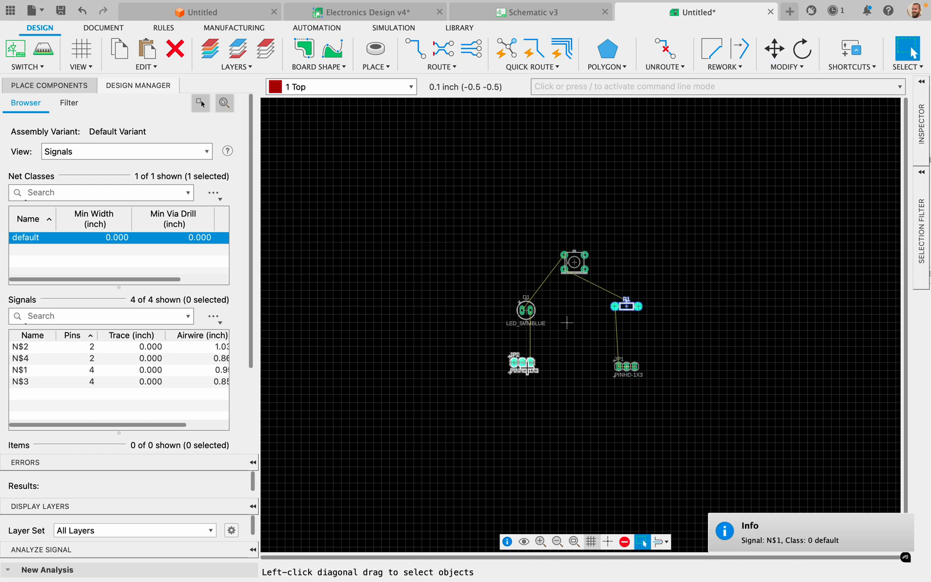
left_click_drag(527, 367, 529, 369)
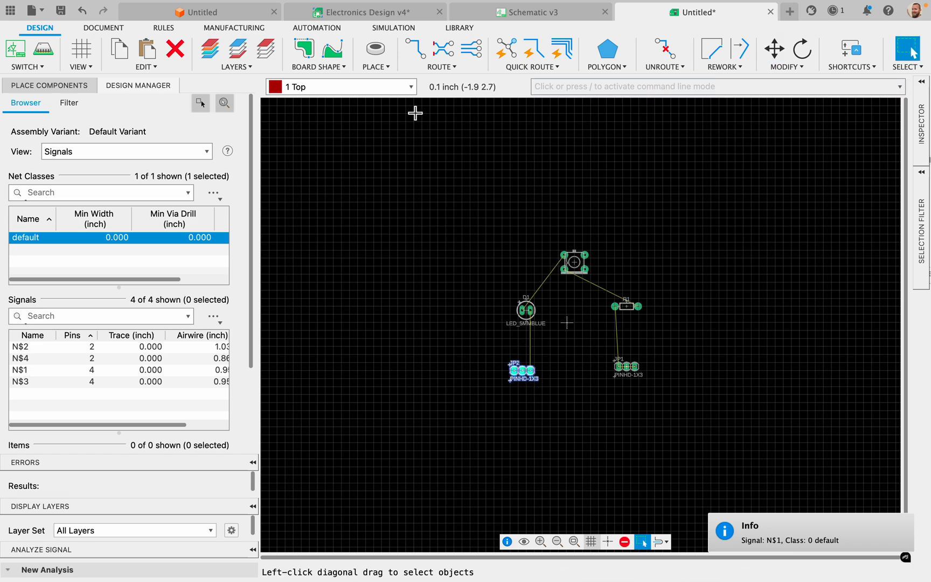
- Rotate JP1, R1, the push button and JP2 by 90 degrees each, and LED D1 by 270 degrees in total
left_click(803, 51)
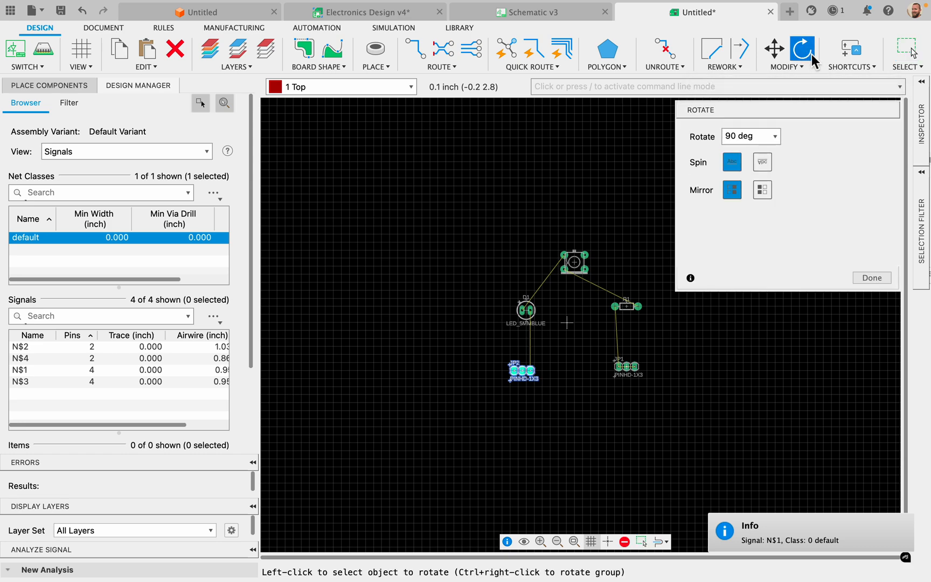
left_click(628, 368)
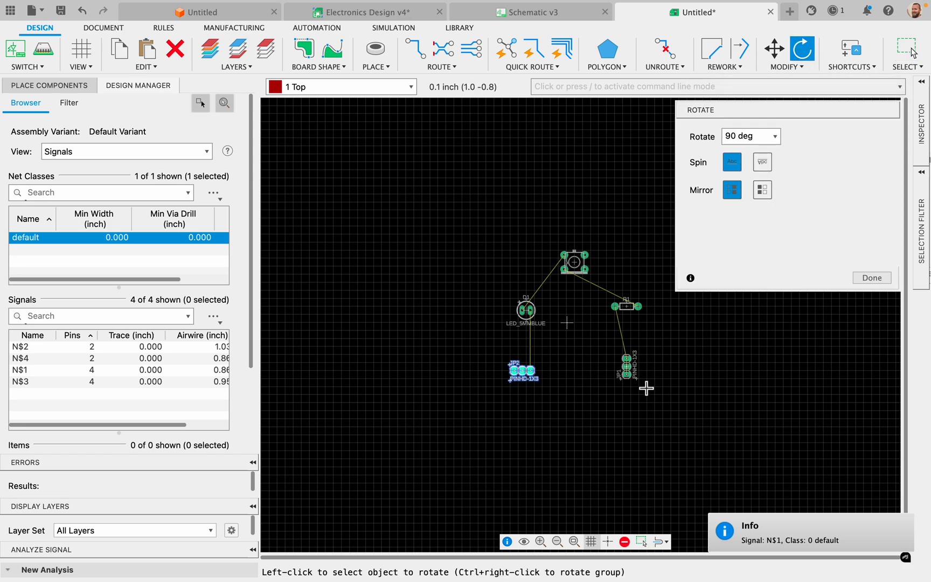
left_click(627, 307)
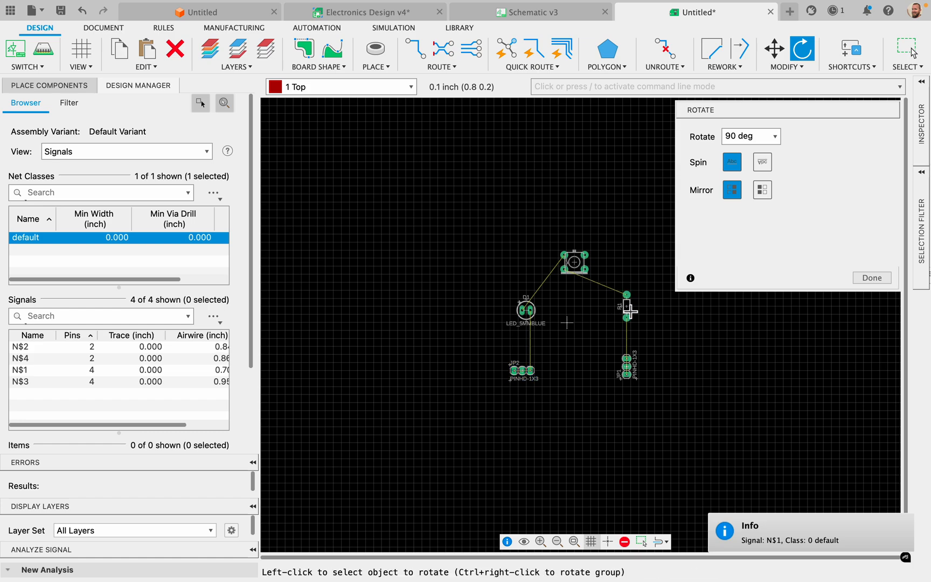
left_click(575, 262)
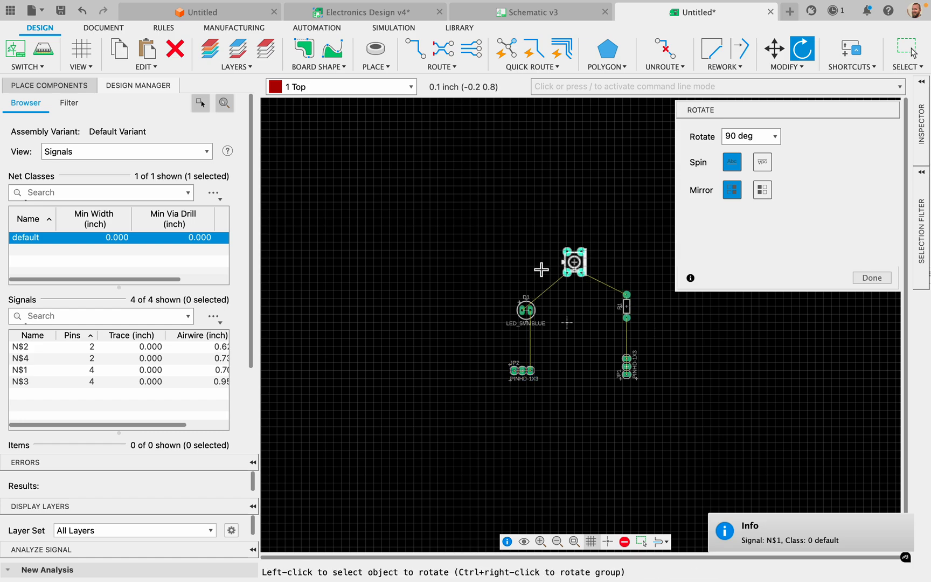
left_click(530, 311)
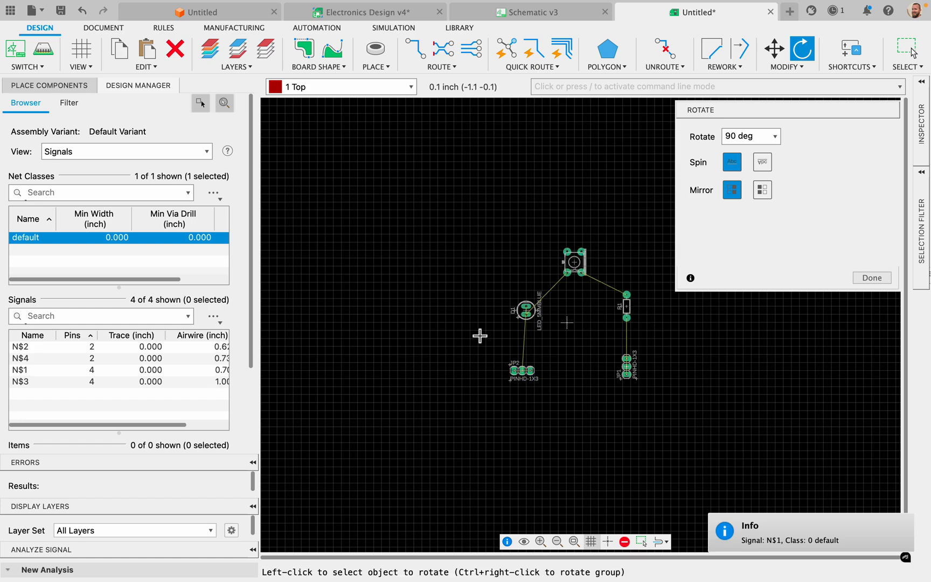
left_click(526, 310)
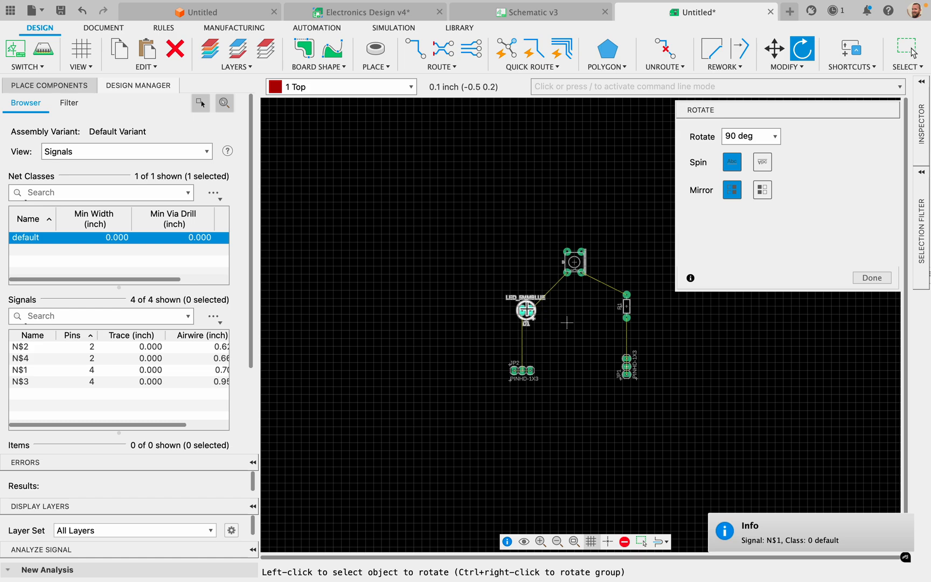
left_click(525, 316)
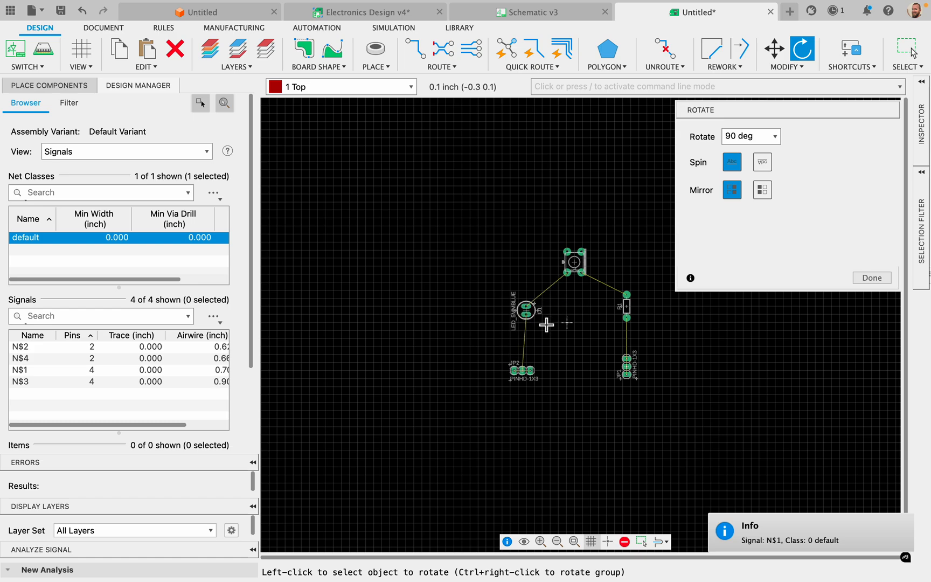
left_click(521, 370)
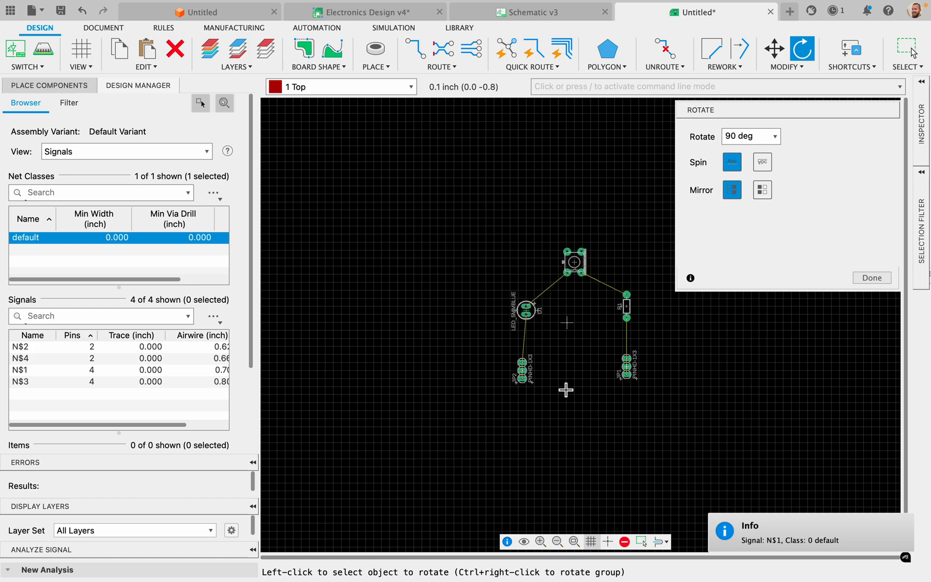
scroll(566, 389, "up", 5)
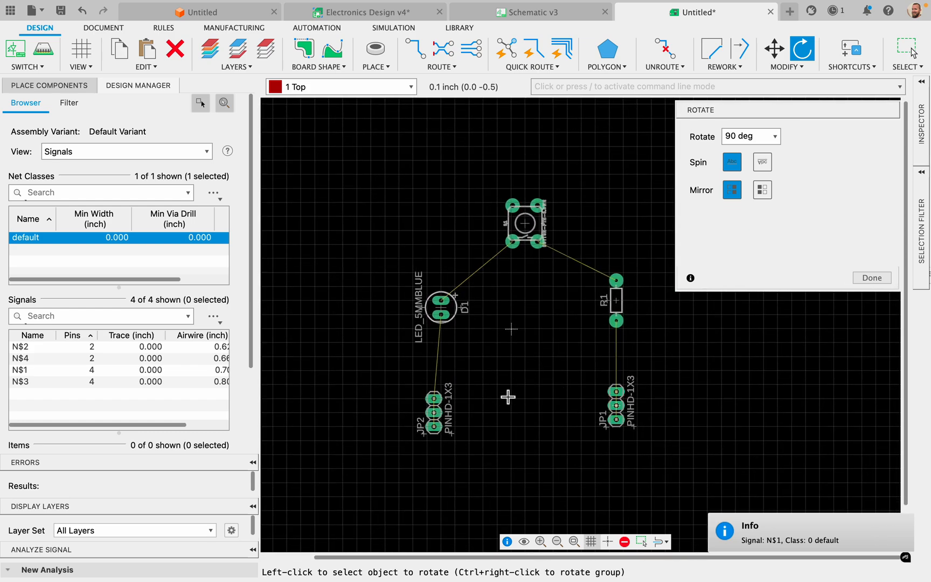
left_click(870, 277)
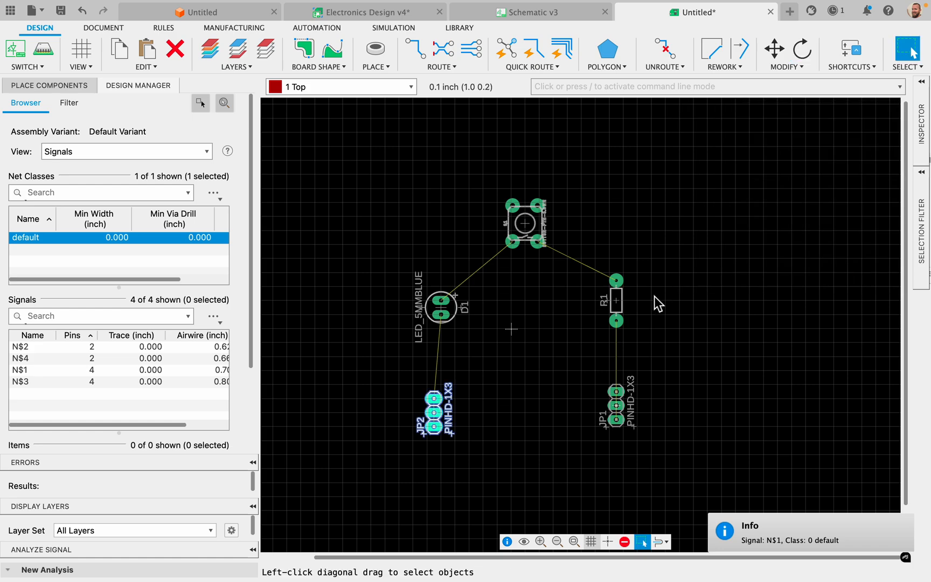
- Move the push button footprint down and left so it sits centred directly above the board origin
left_click(780, 51)
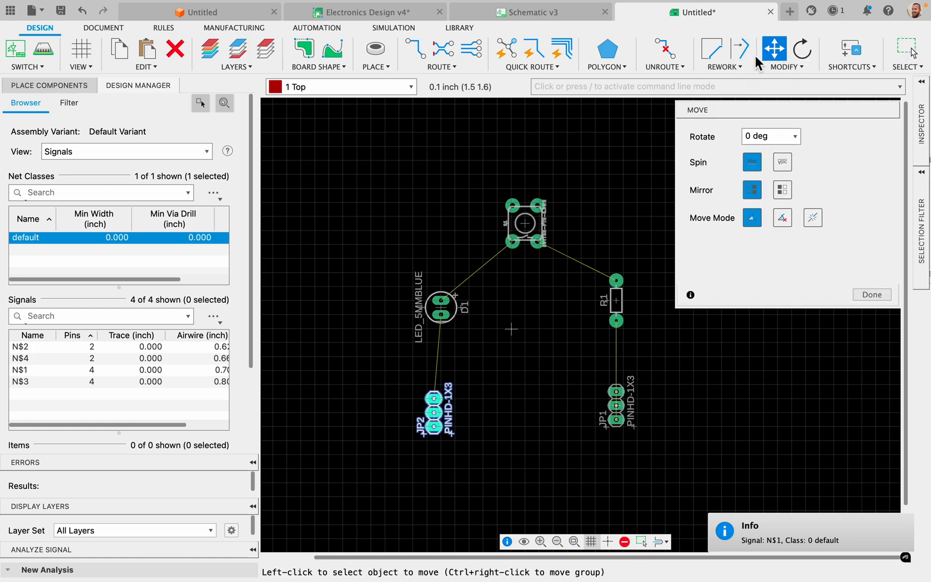
left_click(526, 223)
left_click_drag(527, 224, 512, 263)
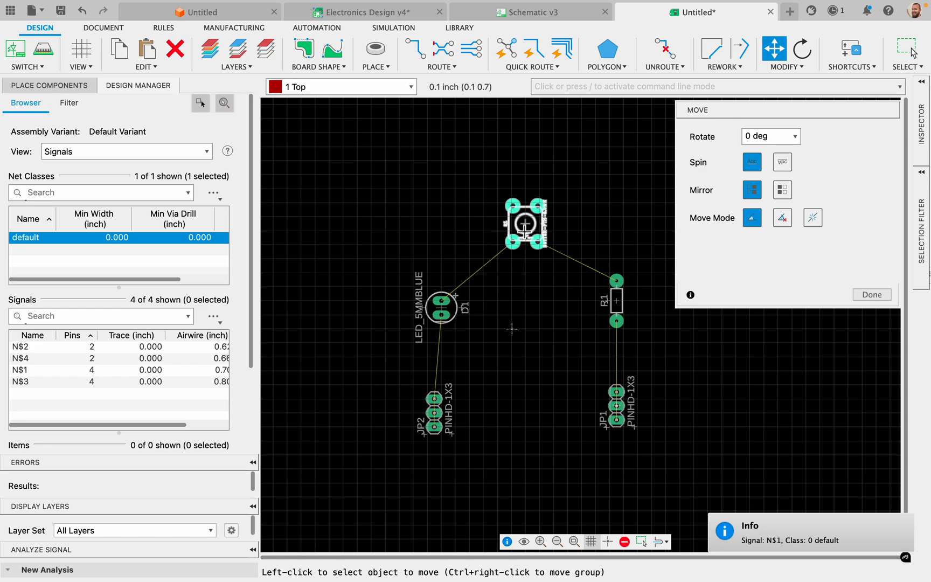
left_click(525, 223)
left_click(512, 251)
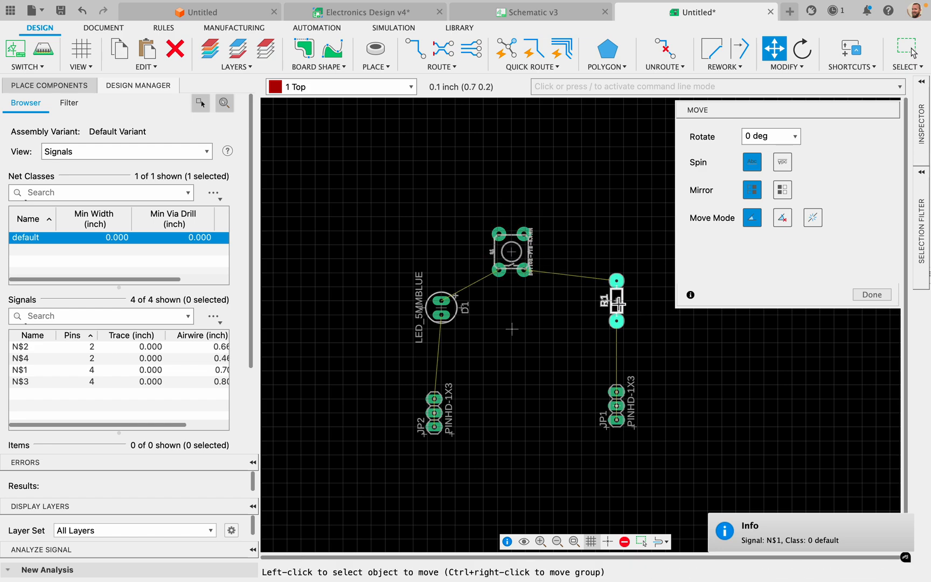
- Move resistor R1 0.2 inch left and 0.2 inch down, and header JP1 0.2 inch left and 0.1 inch down, directly beneath it
left_click(618, 305)
left_click(590, 330)
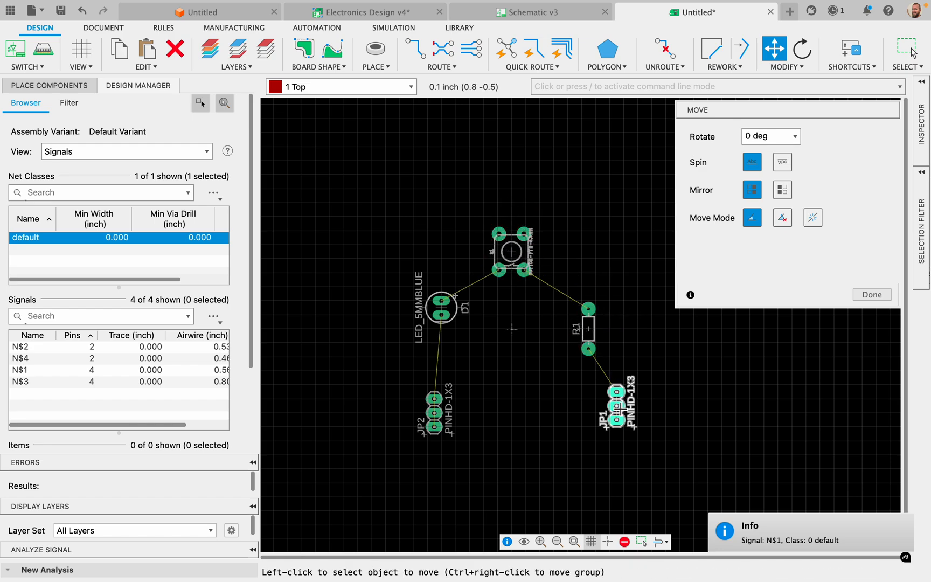
left_click(619, 408)
left_click(591, 422)
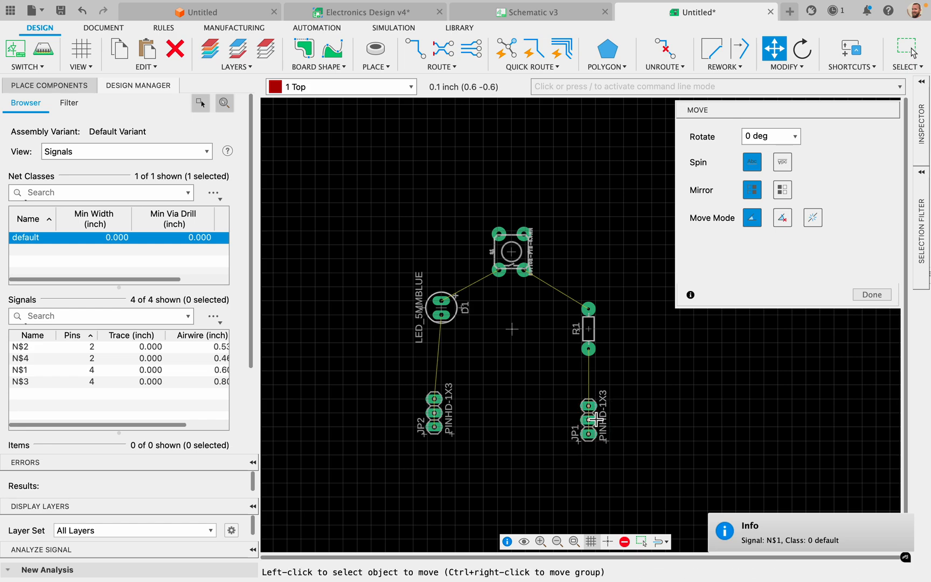
- Move LED D1 down by 0.1 inch on the board, keeping it above header JP2
left_click(454, 422)
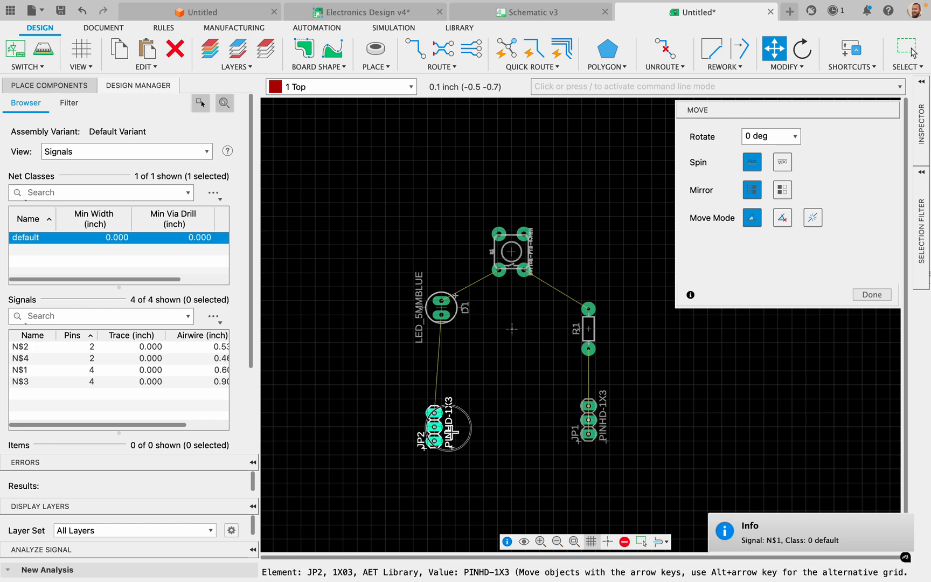
left_click(450, 417)
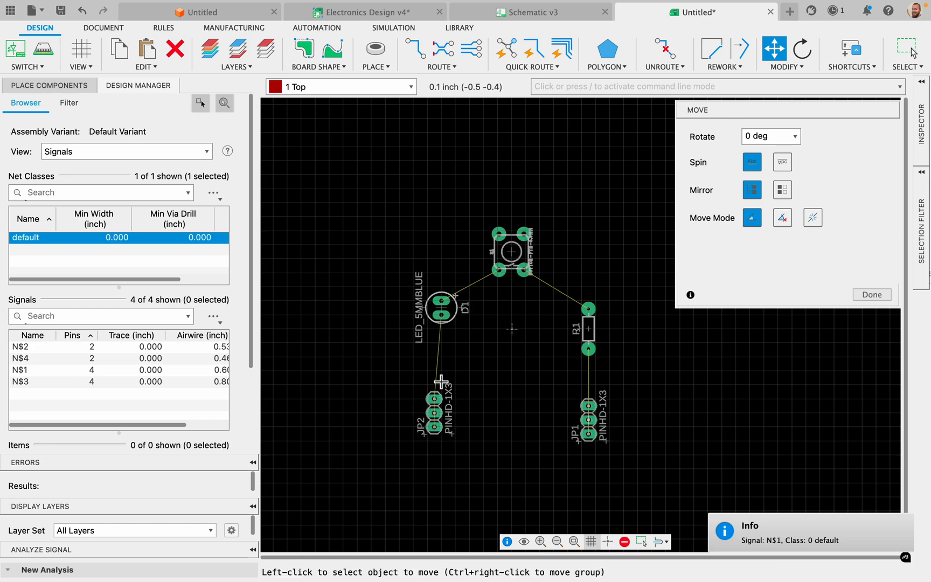
left_click(441, 309)
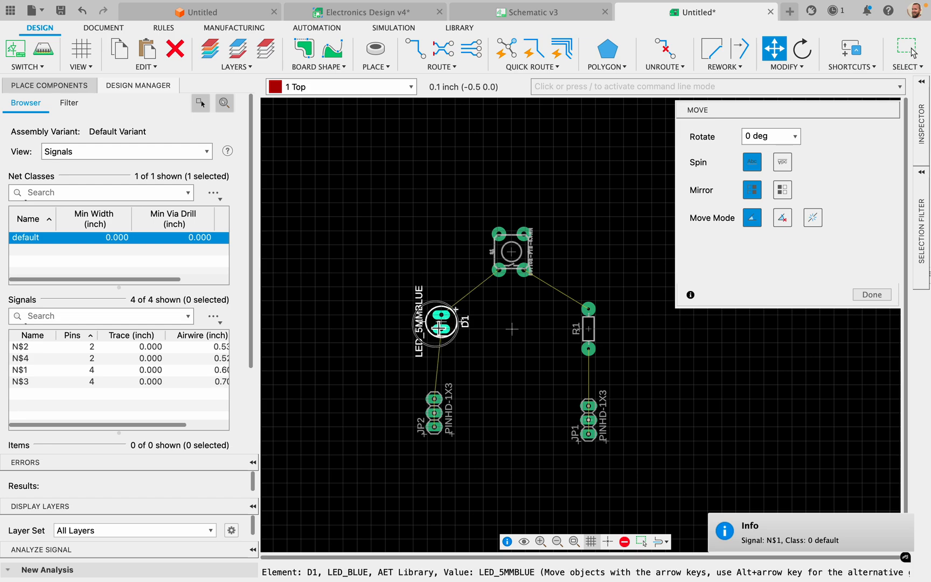
left_click(431, 329)
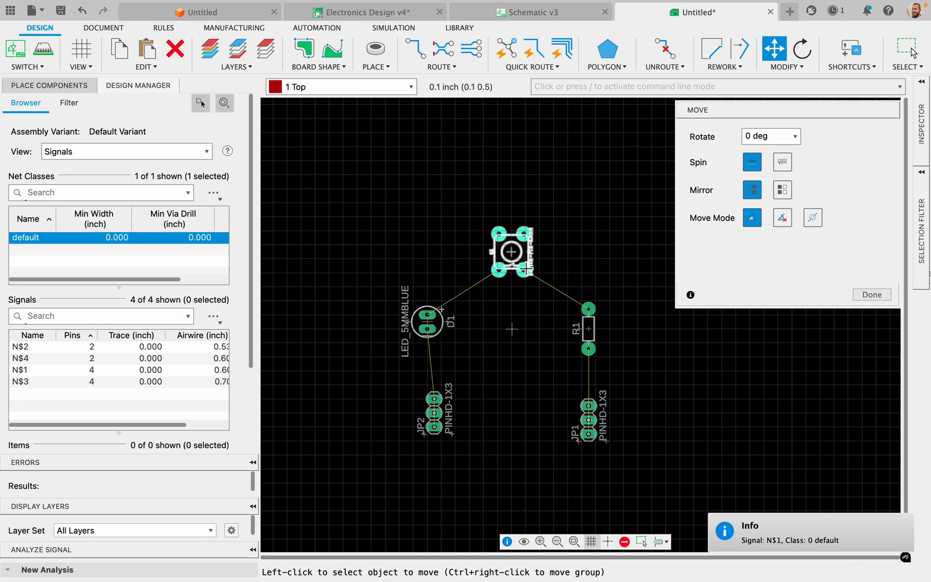
left_click(431, 329)
left_click(442, 327)
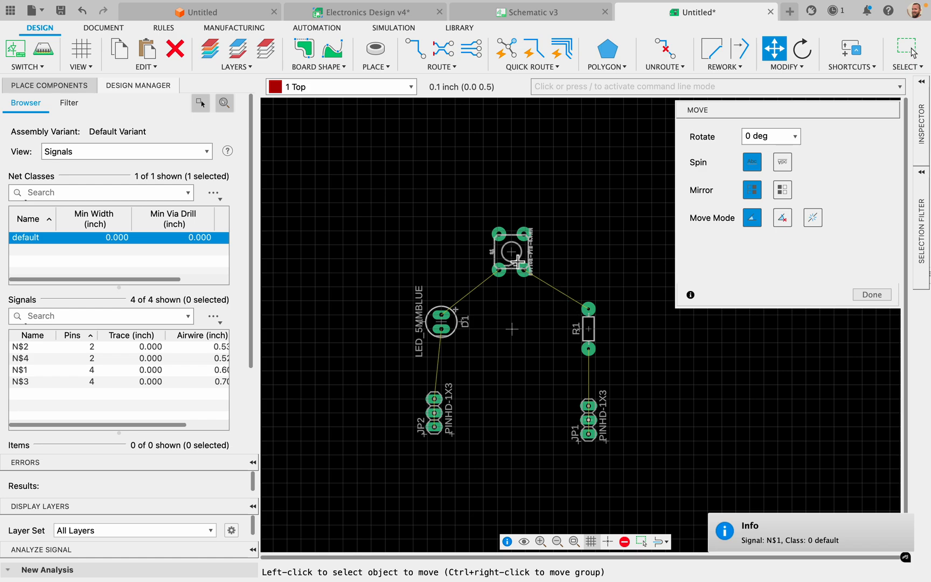
- Shift header JP2 0.1 inch down and 0.1 inch right, and LED D1 0.1 inch right, towards the board centre
left_click(435, 419)
left_click(435, 426)
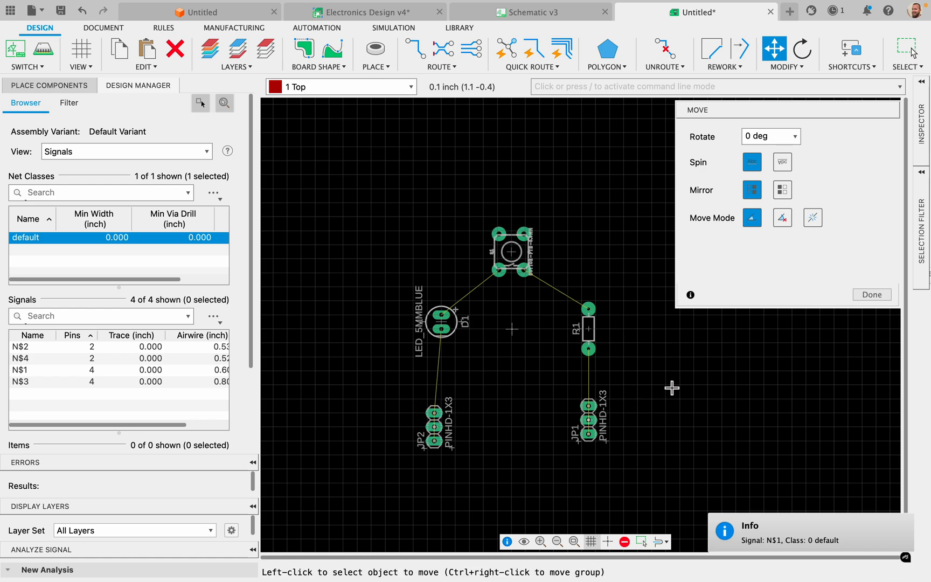
left_click(434, 426)
left_click(448, 425)
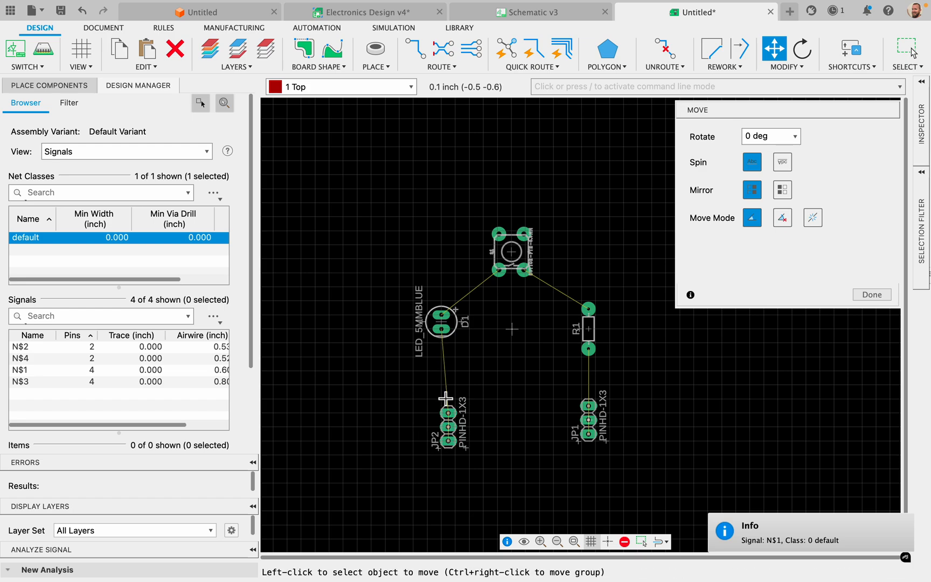
left_click(441, 322)
left_click(455, 321)
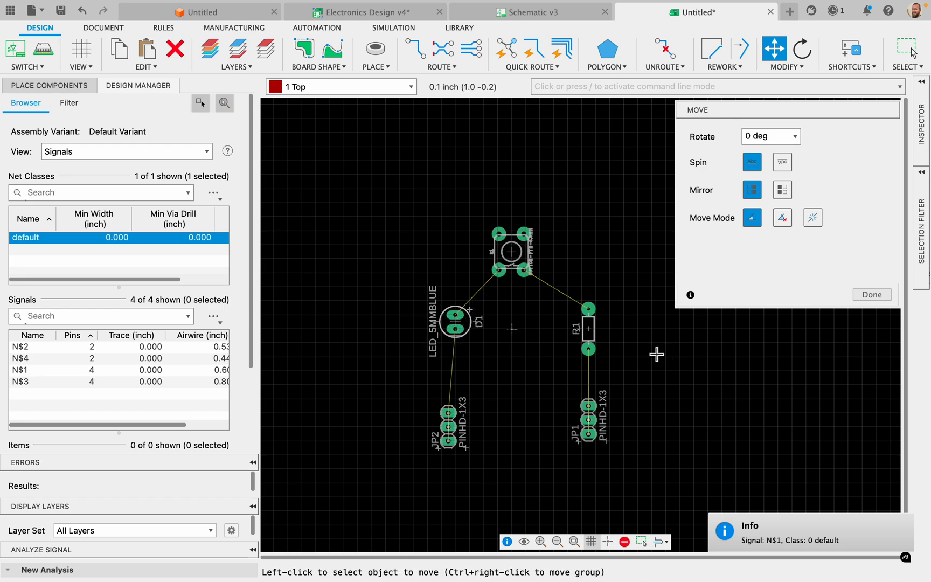
left_click(871, 294)
scroll(710, 312, "down", 3)
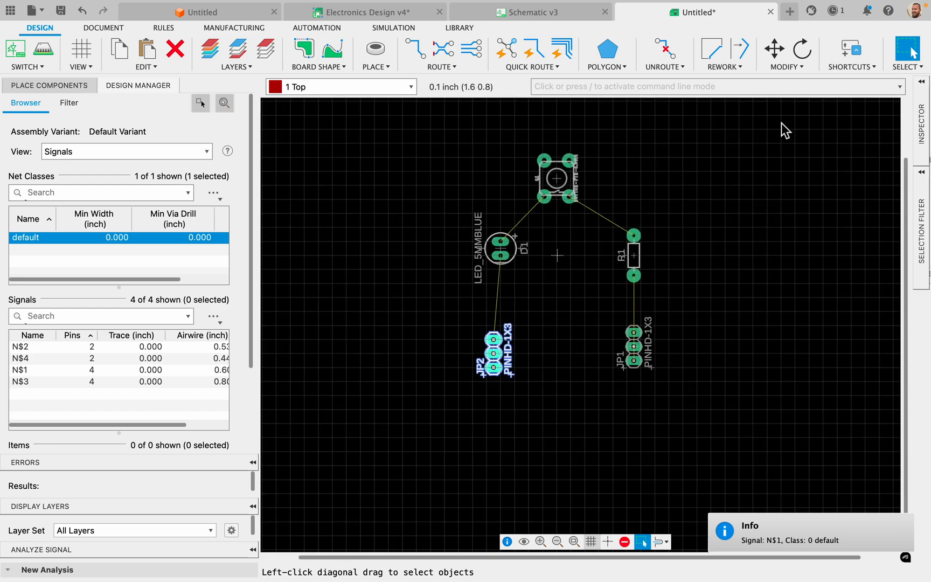
- Try to align header JP2 under LED D1 by nudging it vertically with the Move tool
left_click(774, 49)
left_click(494, 350)
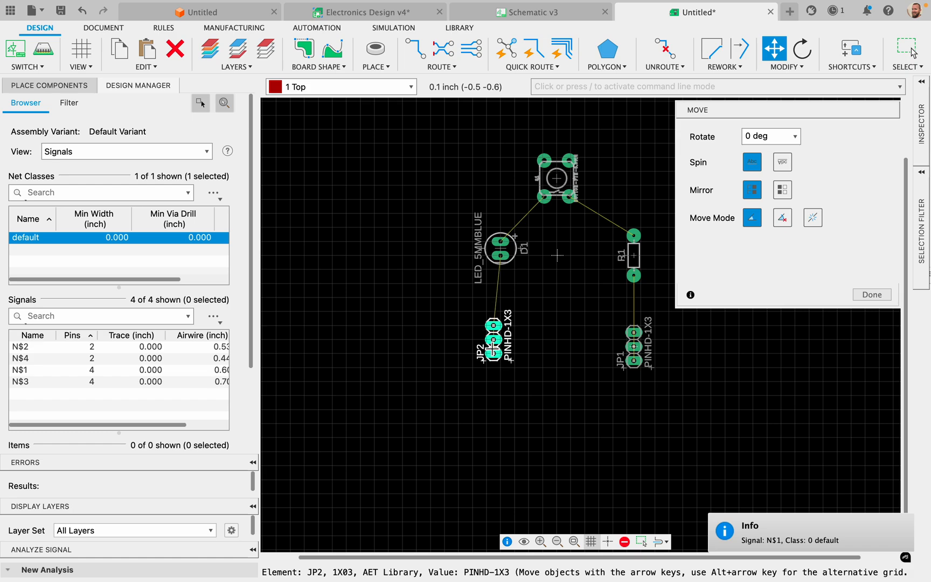
key("Down")
key("Up")
key("Down")
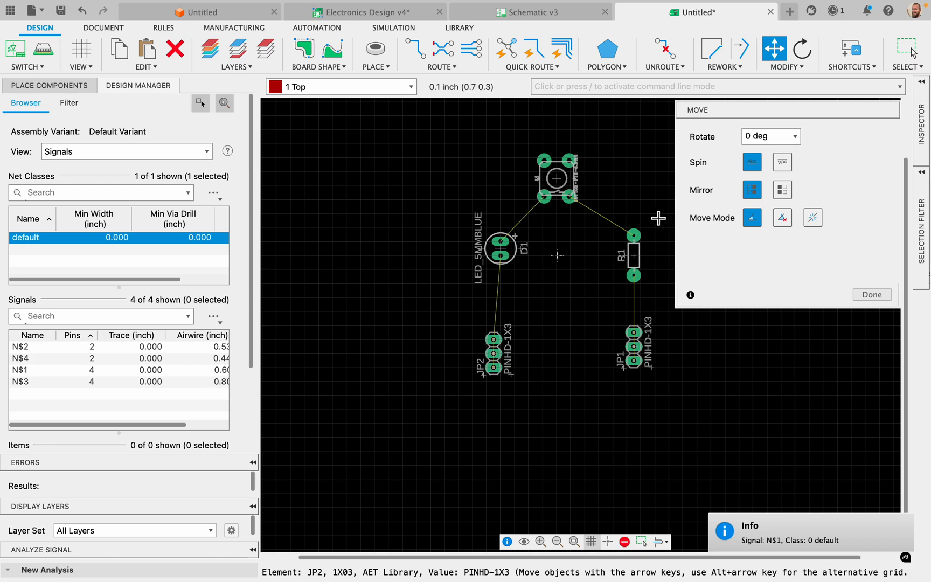
- Rotate header JP2 by 180 degrees in two 90-degree turns
left_click(803, 45)
left_click(499, 368)
left_click(498, 368)
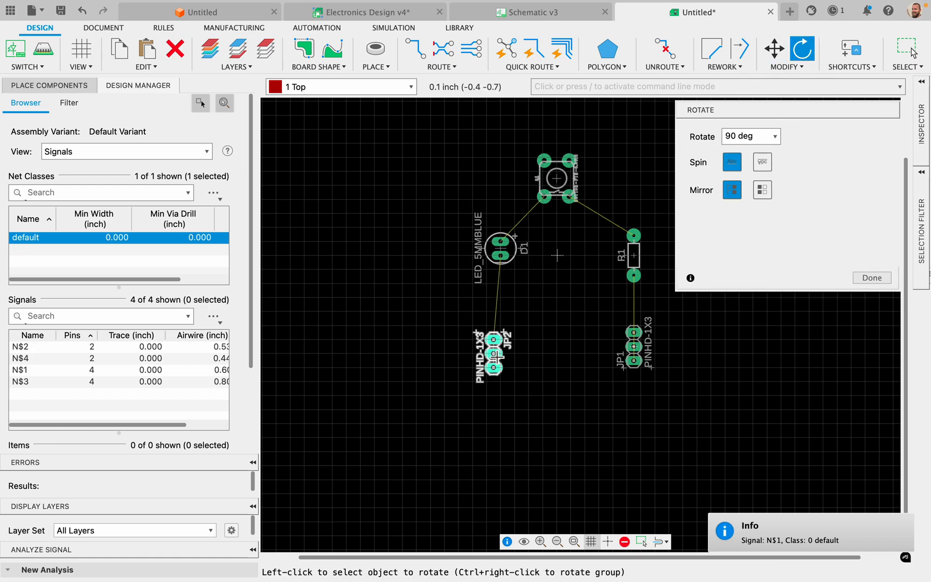
- Try to reposition the rotated header JP2 with the Move tool
left_click(774, 48)
left_click(493, 368)
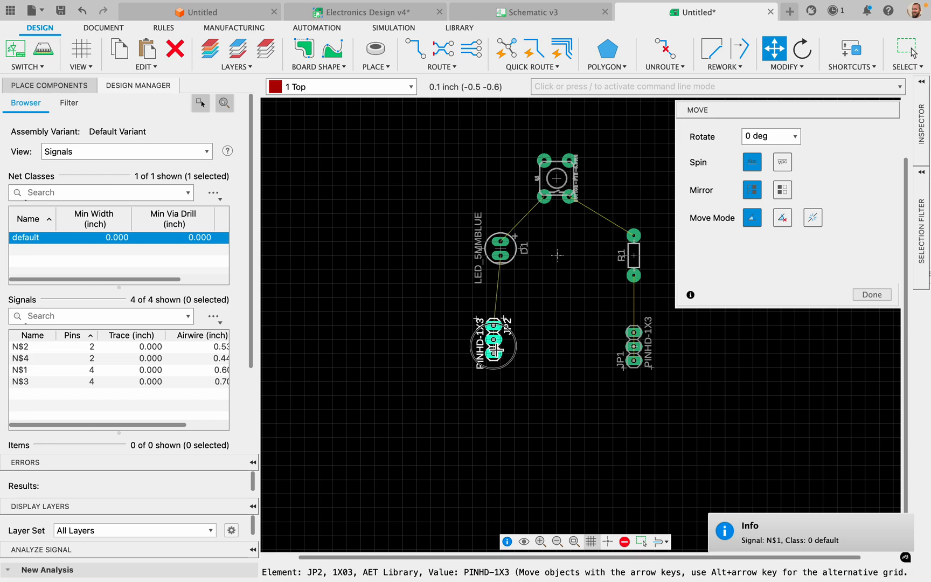
left_click(493, 354)
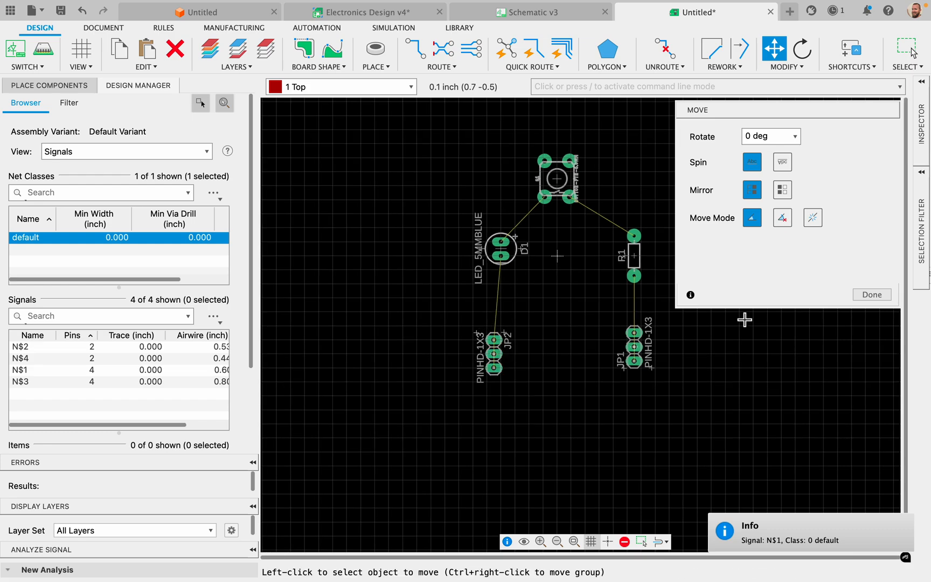
left_click(872, 294)
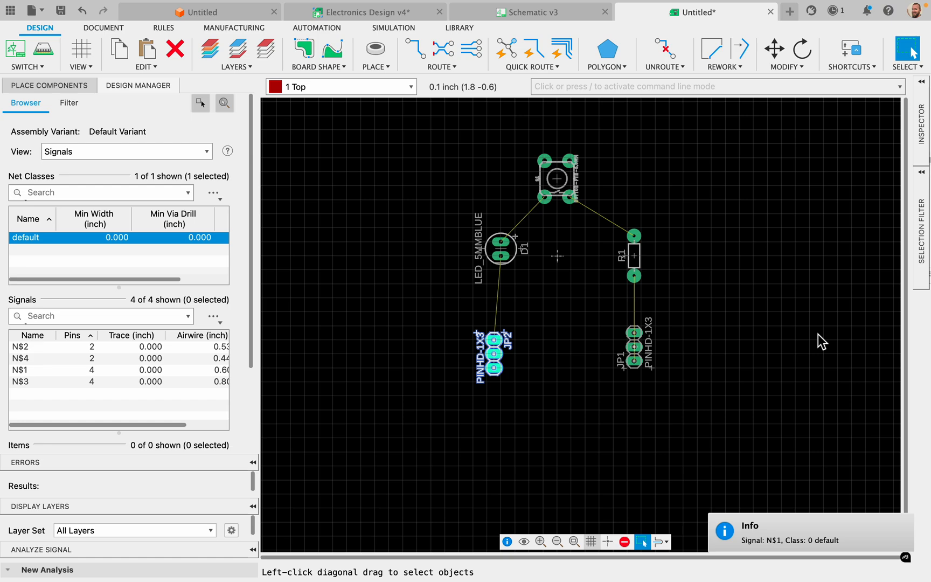
- Draw a closed rectangular board outline around all footprints, about 1.5 inch wide and 1.8 inch high, from (-0.7, 0.8) to (0.8, -1.0)
scroll(545, 213, "up", 2)
scroll(545, 214, "left", 2)
scroll(543, 216, "down", 2)
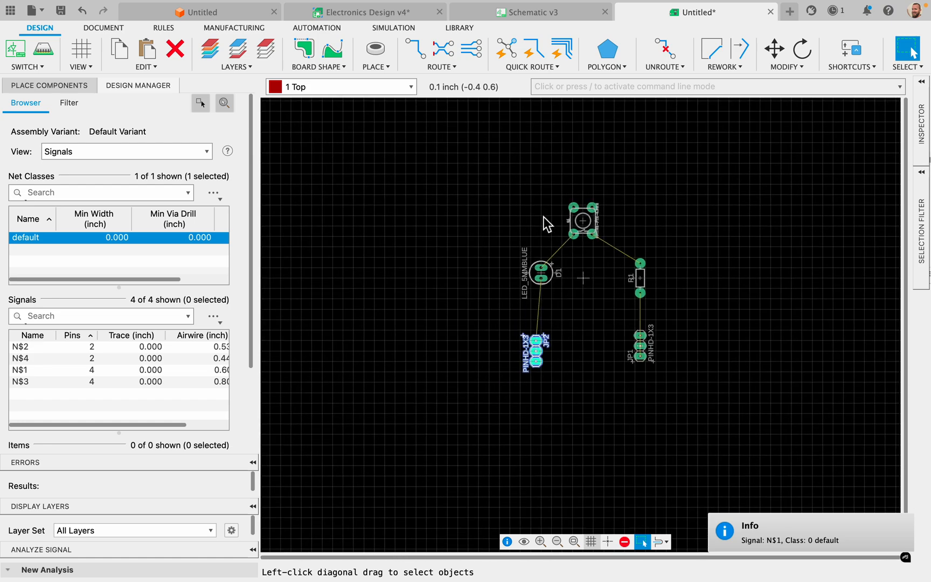
left_click(307, 51)
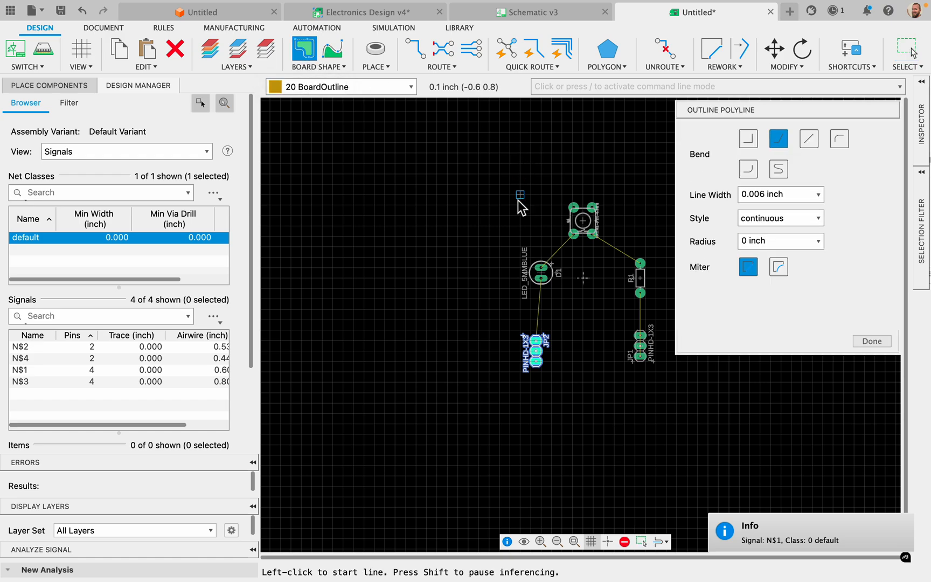
left_click(513, 196)
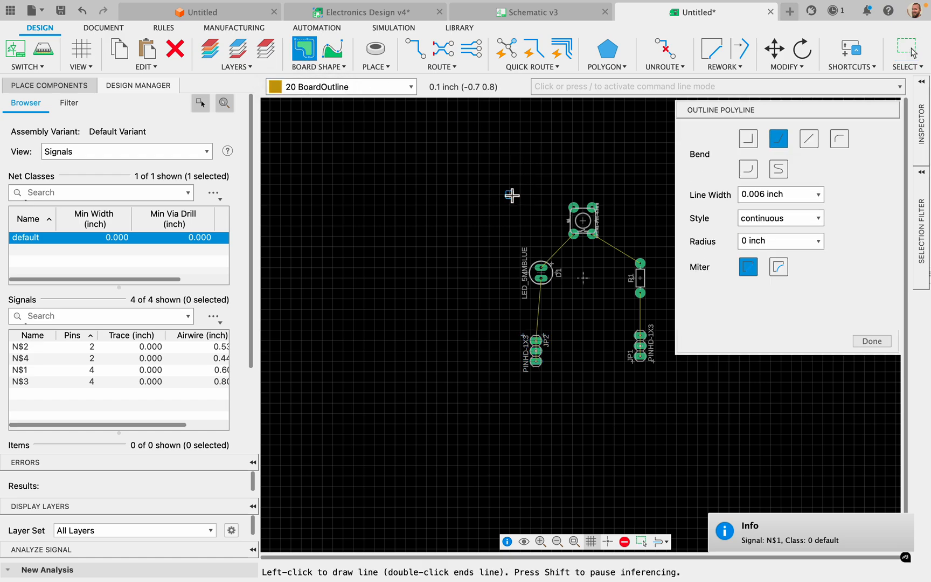
left_click(666, 195)
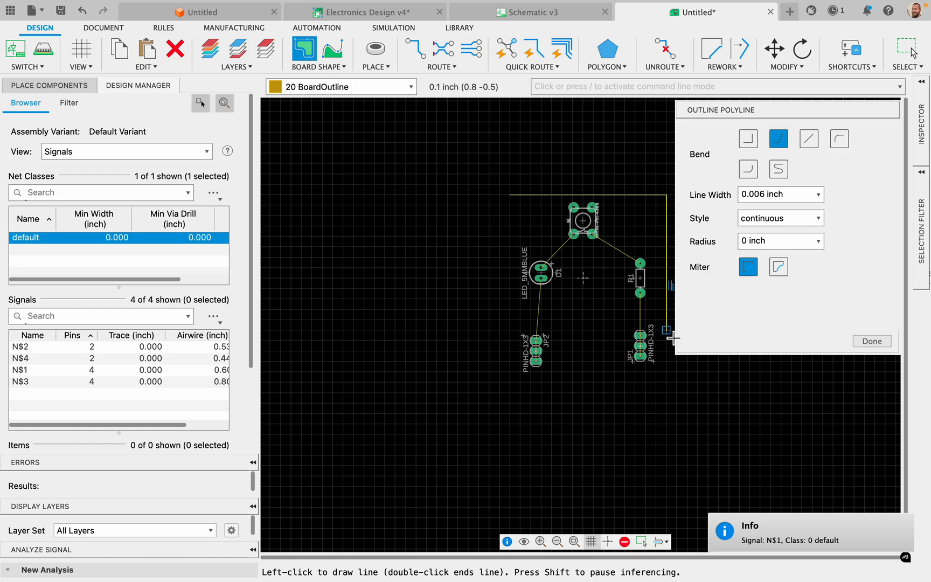
left_click(667, 383)
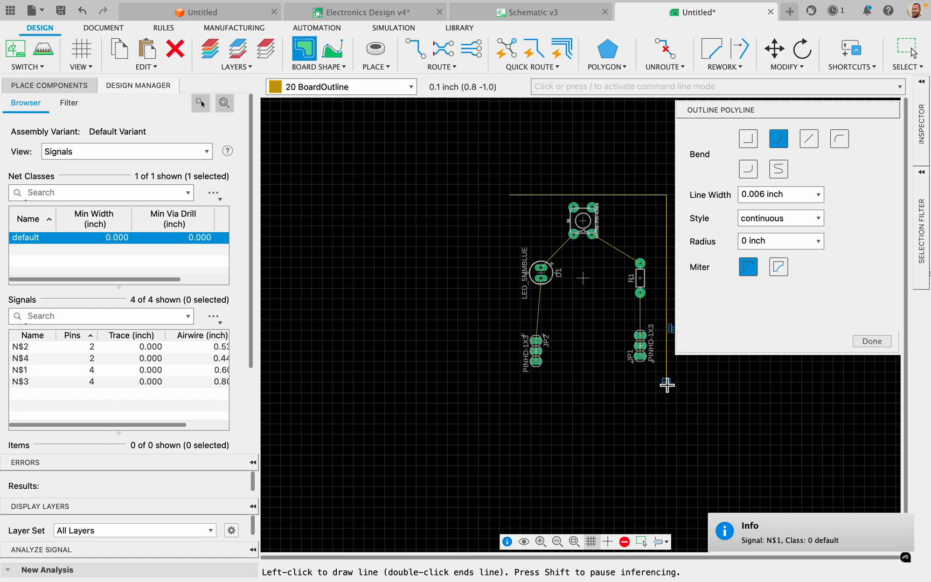
left_click(513, 389)
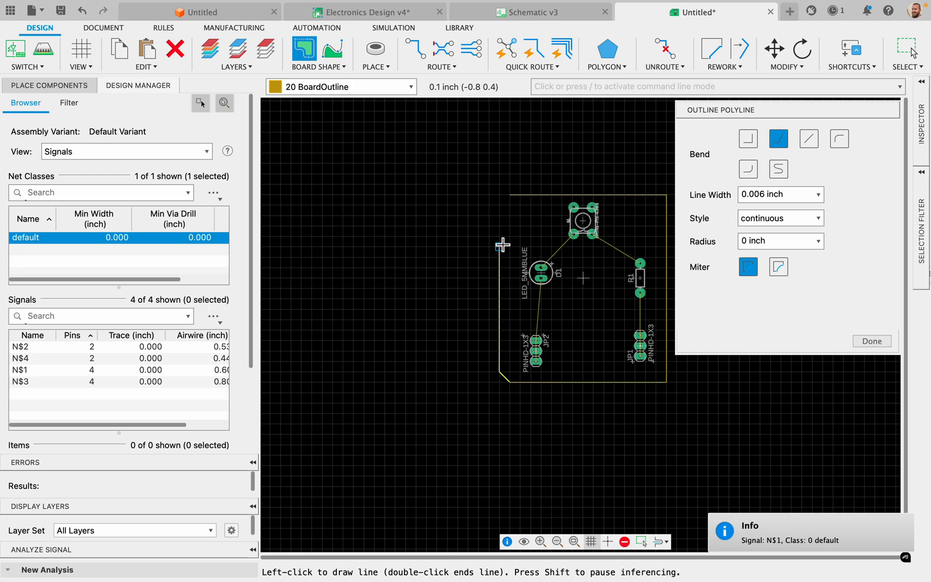
left_click(510, 195)
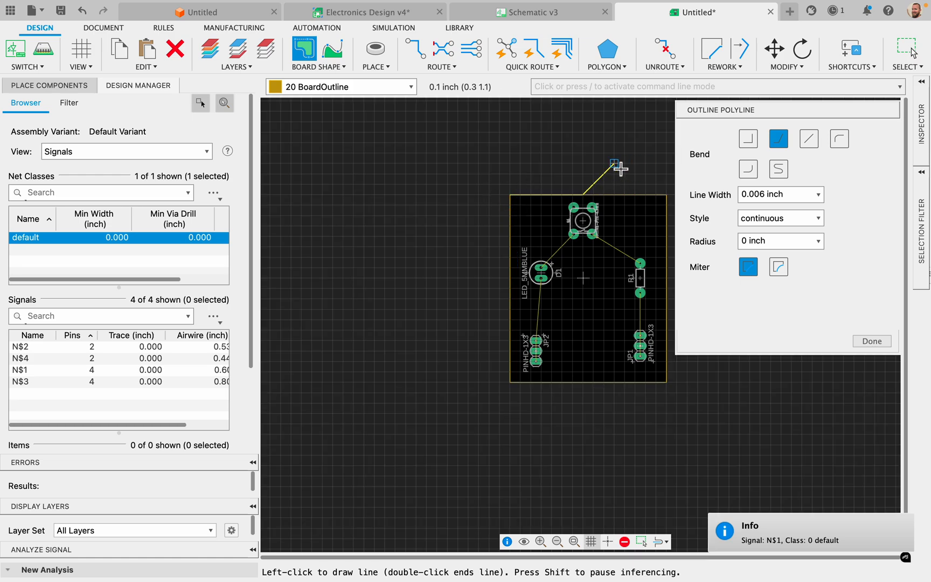
key("Escape")
left_click(872, 343)
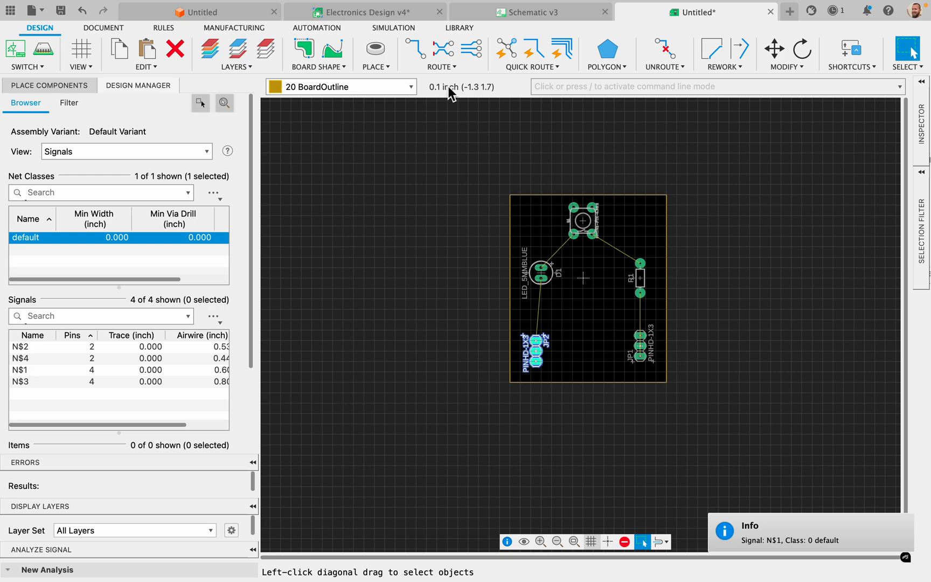
- Set the Autorouter's preferred direction for the Top layer to N/A so that only the Bottom layer is routed
left_click(554, 67)
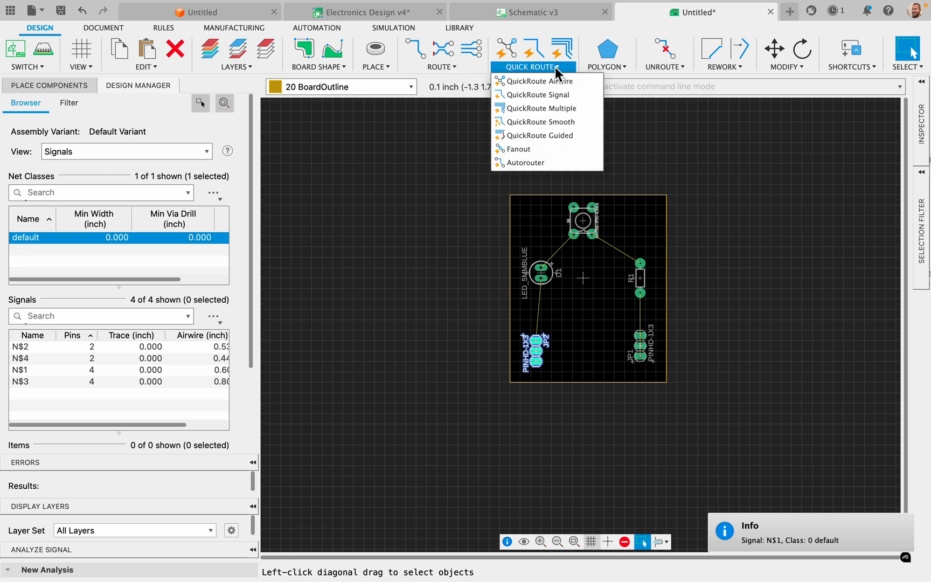
left_click(545, 161)
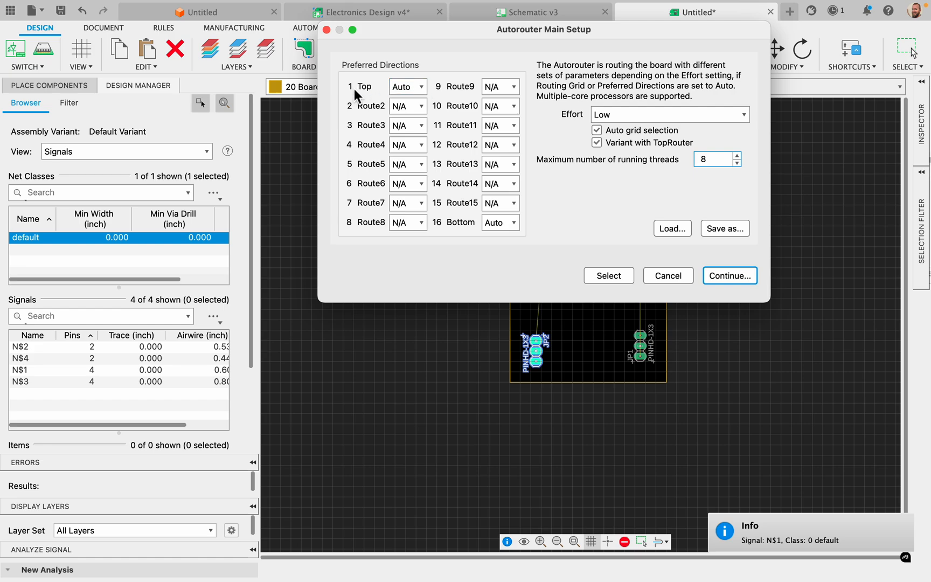
left_click(422, 89)
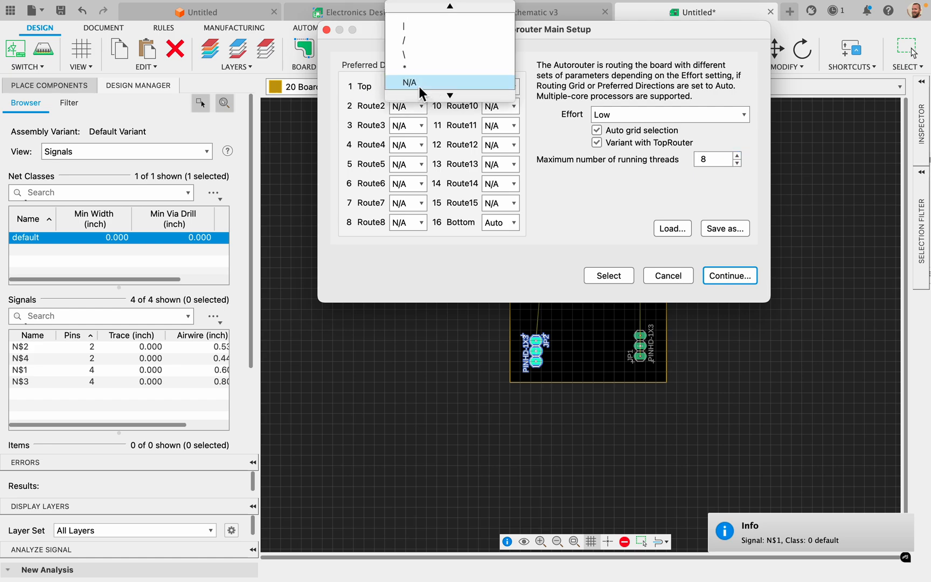
left_click(412, 84)
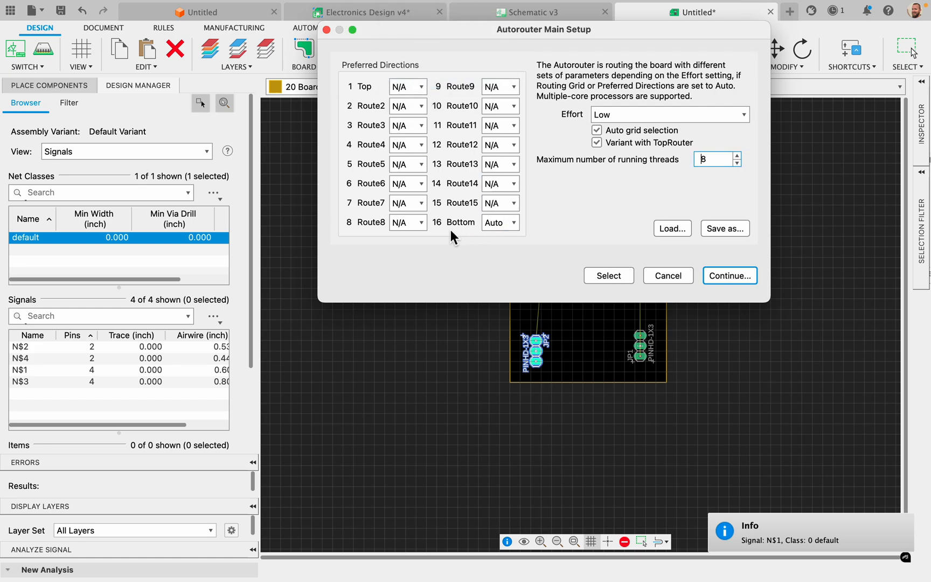
- Continue to the routing variants and start the autorouting job
left_click(739, 275)
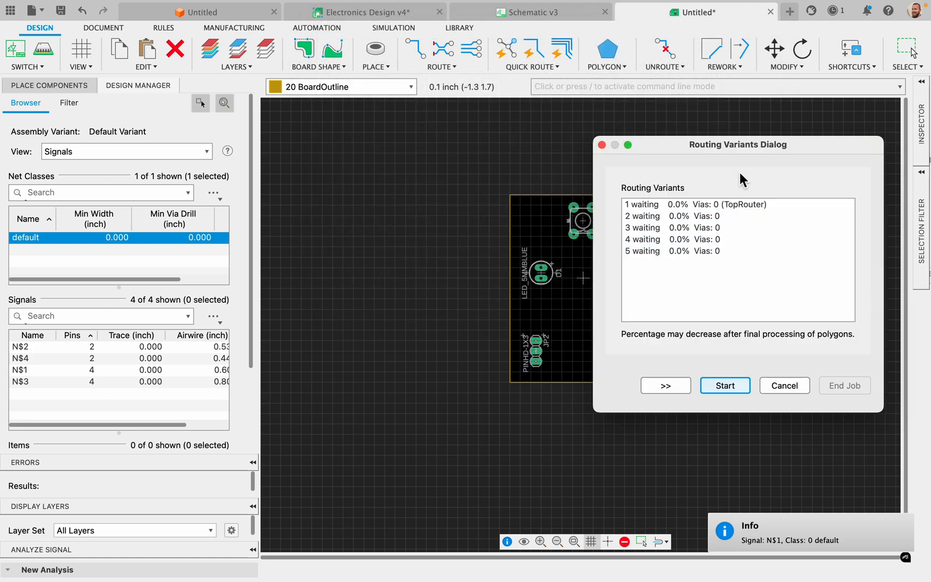
left_click_drag(733, 145, 783, 116)
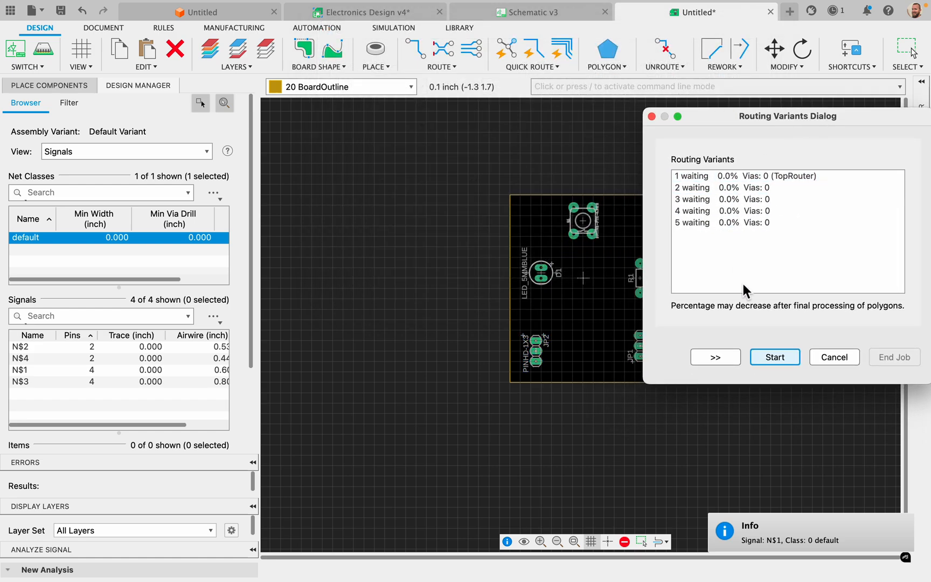
left_click(792, 362)
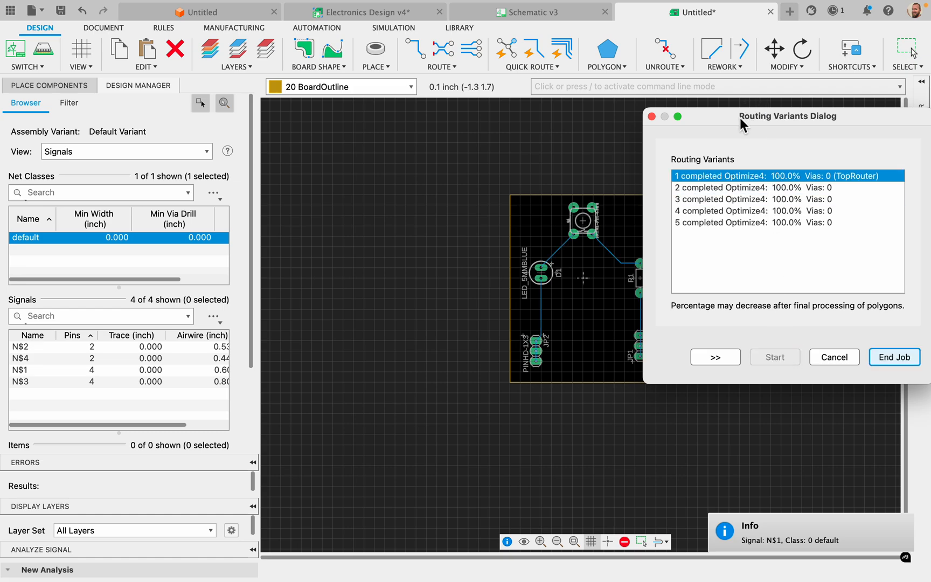
- Compare the five routing variants on the board and end the autorouting job with variant 2
left_click_drag(739, 117, 804, 115)
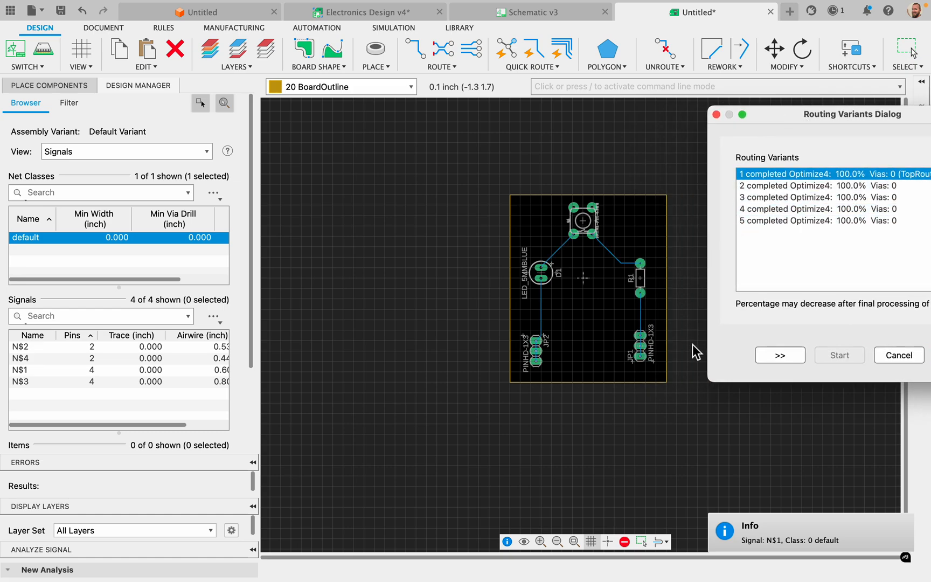
left_click(805, 208)
left_click(807, 185)
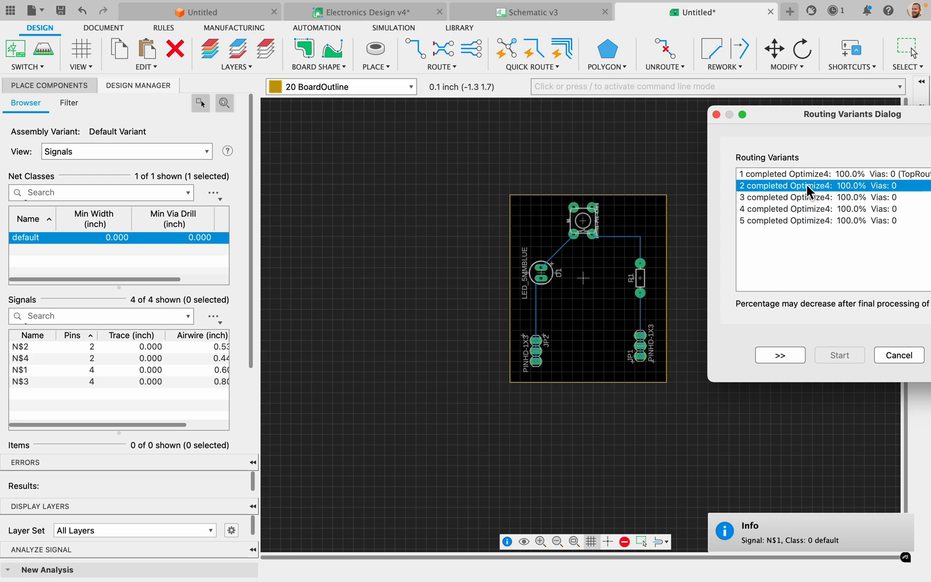
left_click(807, 199)
left_click(807, 210)
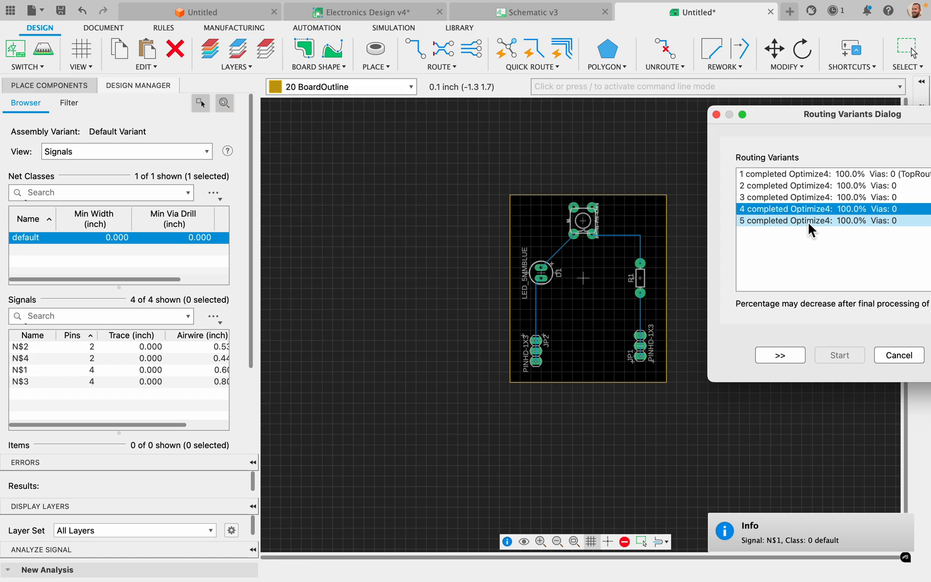
left_click(807, 221)
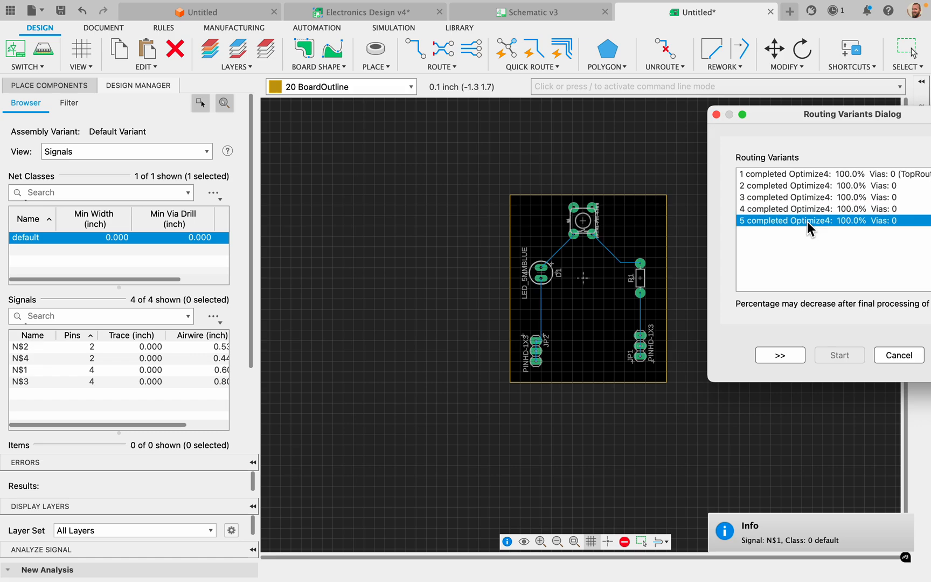
left_click(818, 175)
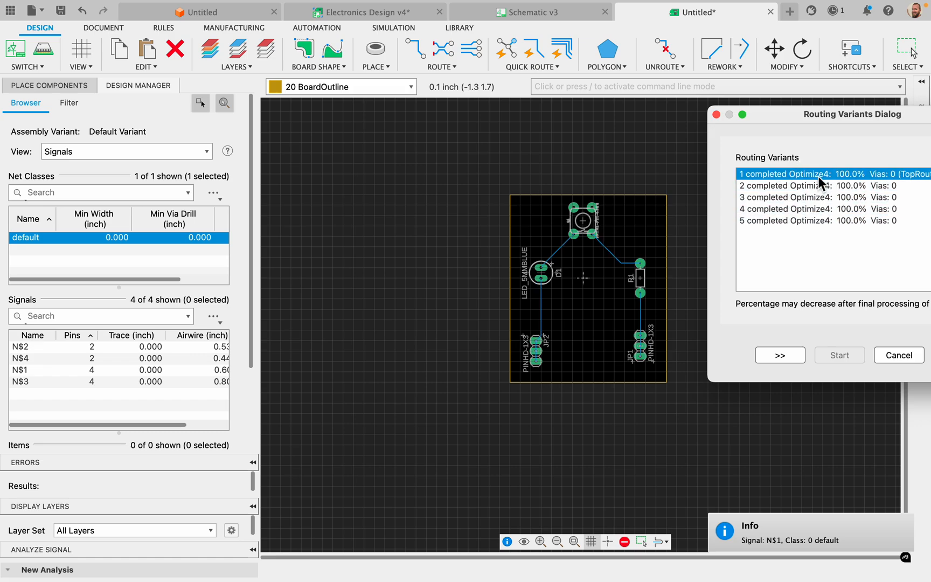
left_click(805, 186)
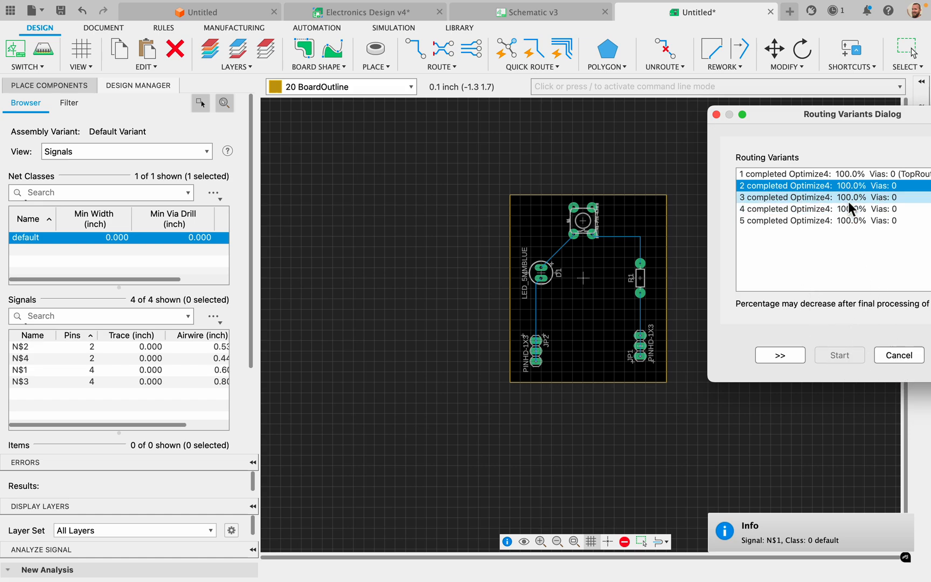
left_click_drag(822, 115, 776, 116)
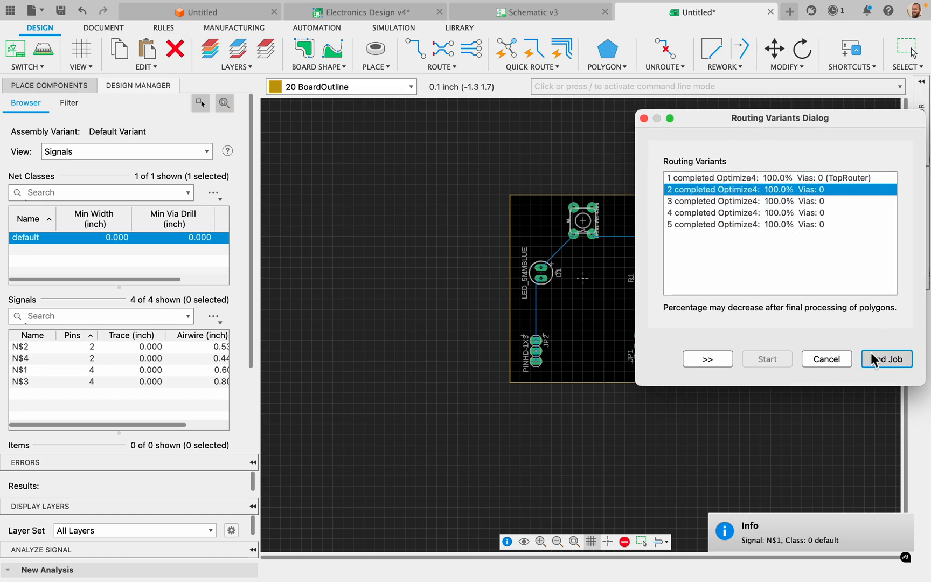
left_click(902, 355)
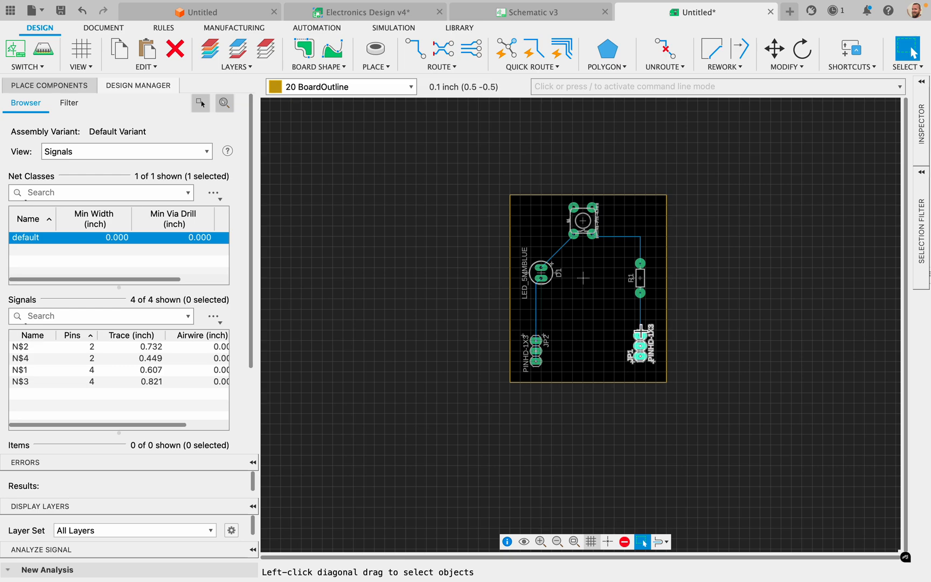
- Examine the routed traces between the button, LED, resistor and pin headers up close
scroll(492, 346, "down", 2)
scroll(490, 346, "right", 2)
scroll(490, 345, "up", 2)
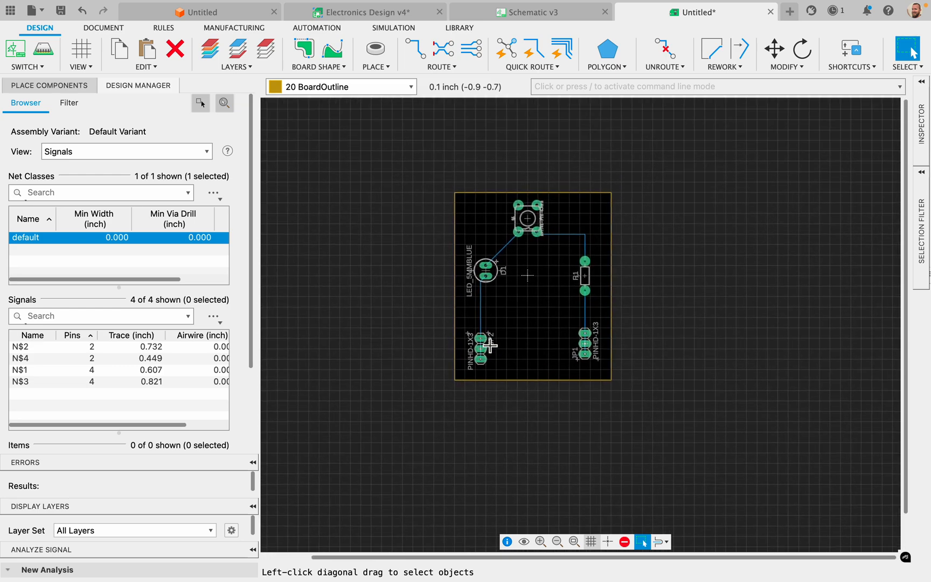
scroll(490, 346, "left", 1)
scroll(490, 345, "left", 2)
scroll(490, 345, "up", 1)
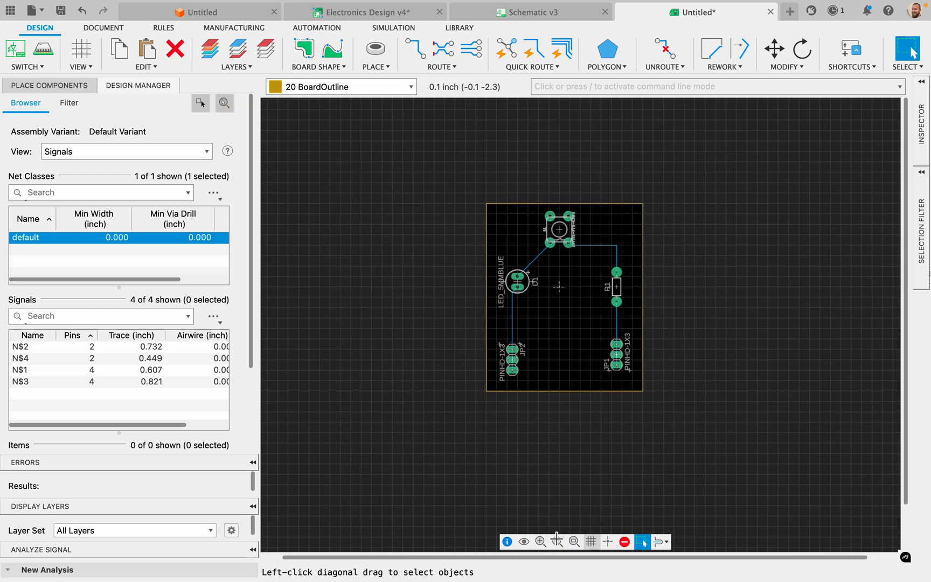
left_click(540, 541)
scroll(557, 430, "up", 3)
scroll(557, 430, "left", 1)
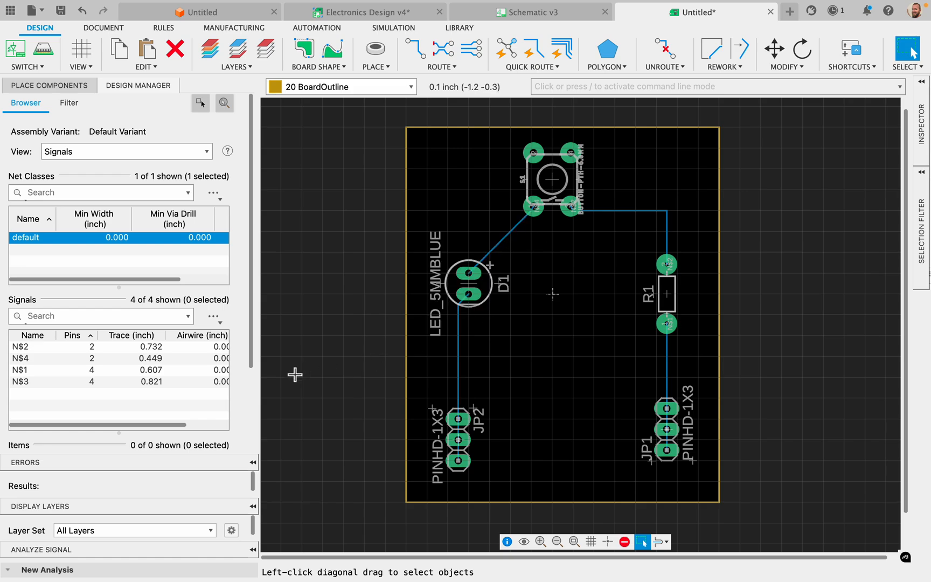
- Select all four signals, N$1 to N$4, and set the width of their wires to 0.02 inch
left_click(95, 349)
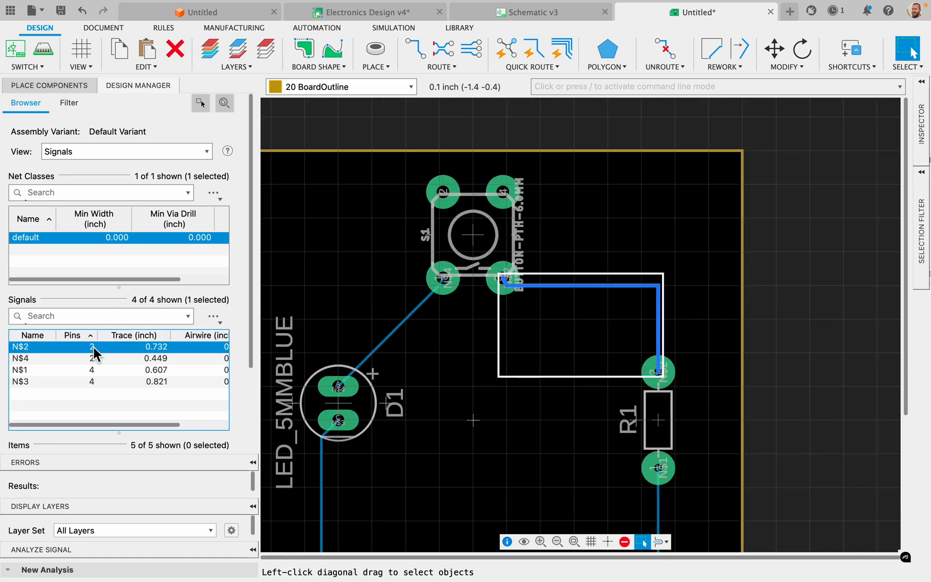
left_click(92, 380, "shift")
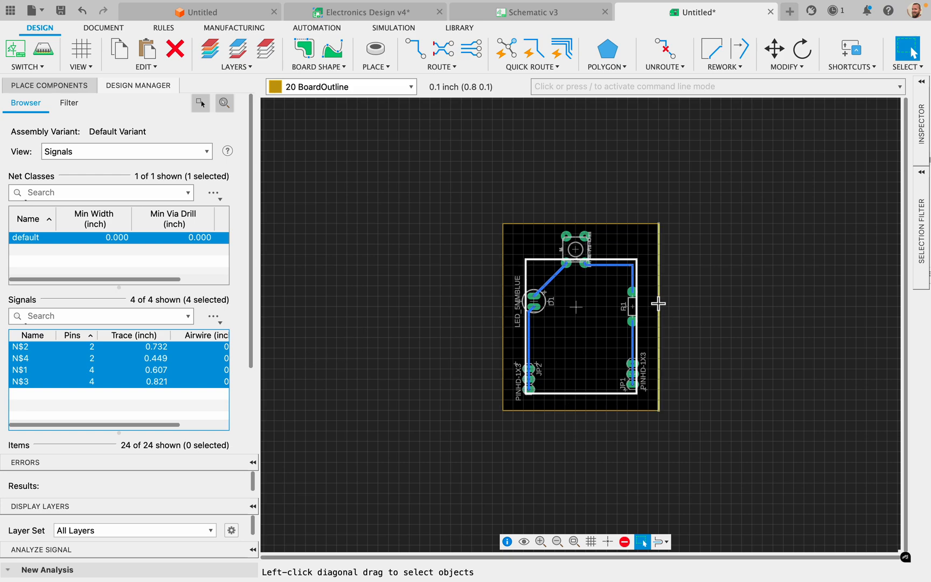
left_click(922, 86)
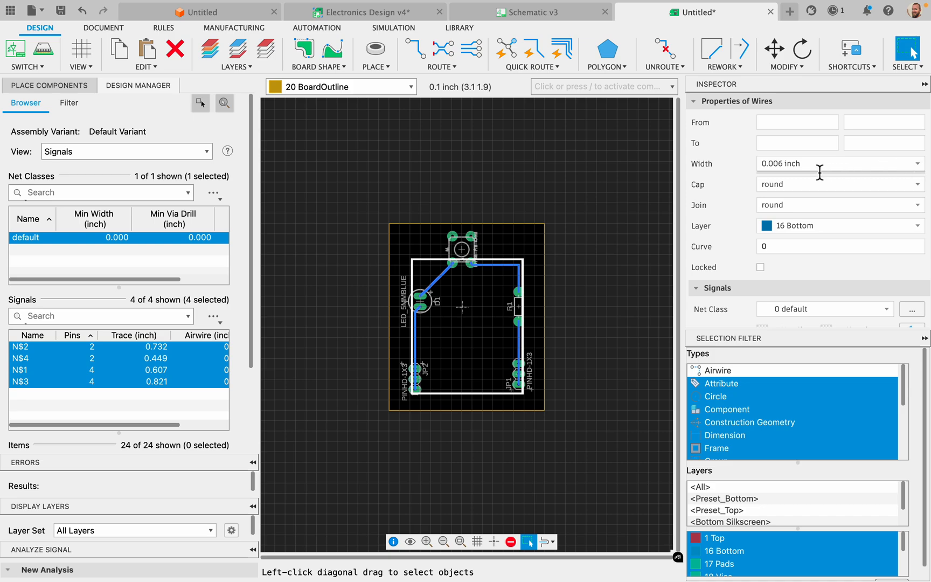
left_click(918, 166)
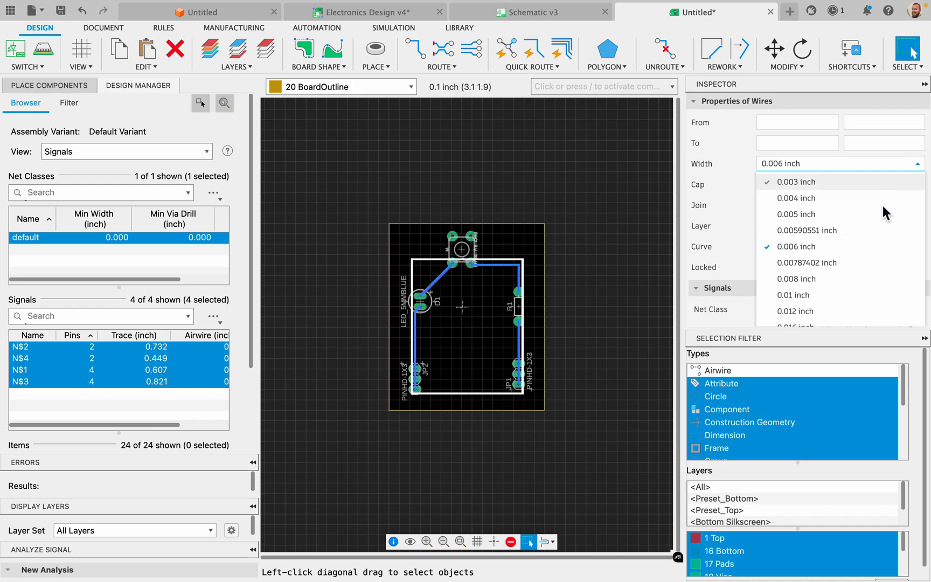
scroll(870, 240, "down", 3)
left_click(868, 239)
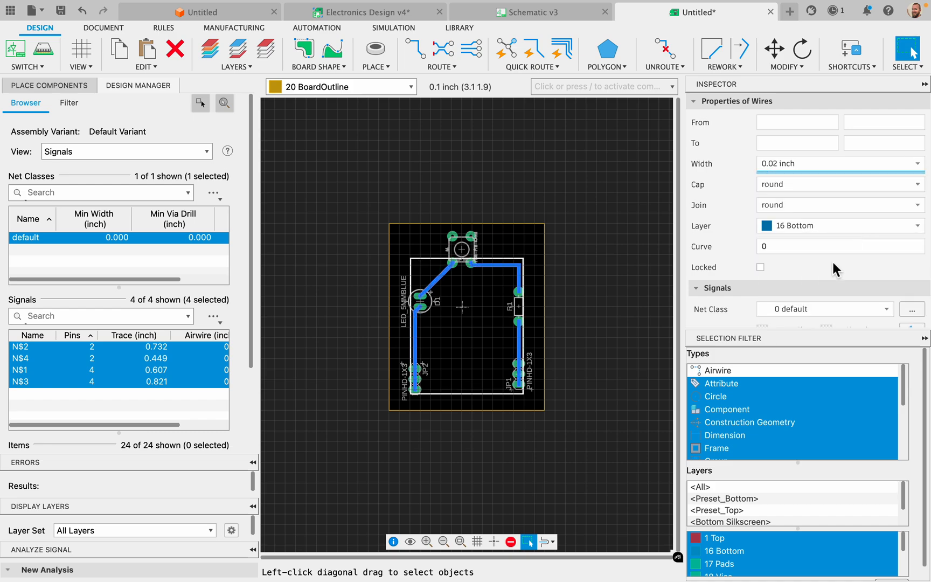
- Widen the selected signal wires to 0.024 inch, deselect them and collapse the Inspector
left_click(917, 164)
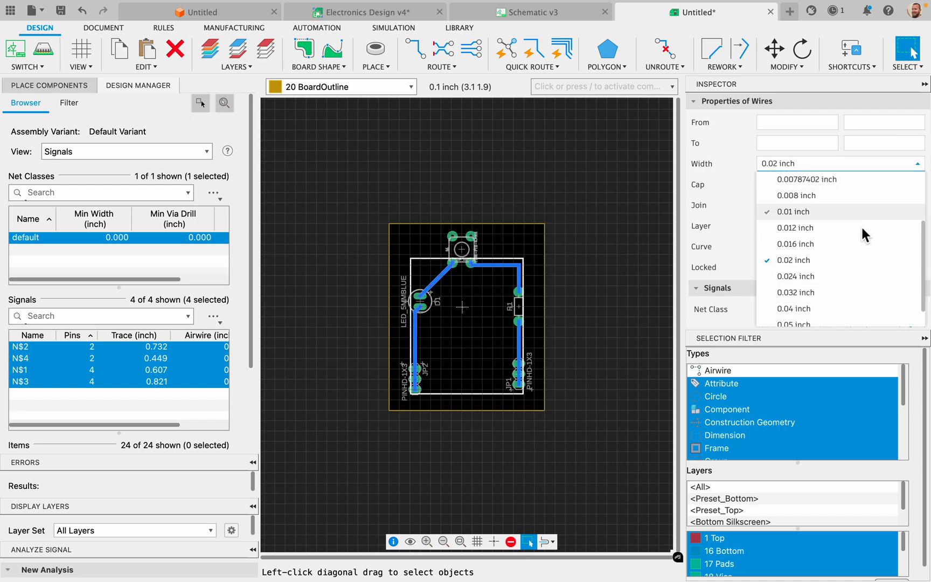
scroll(842, 273, "down", 1)
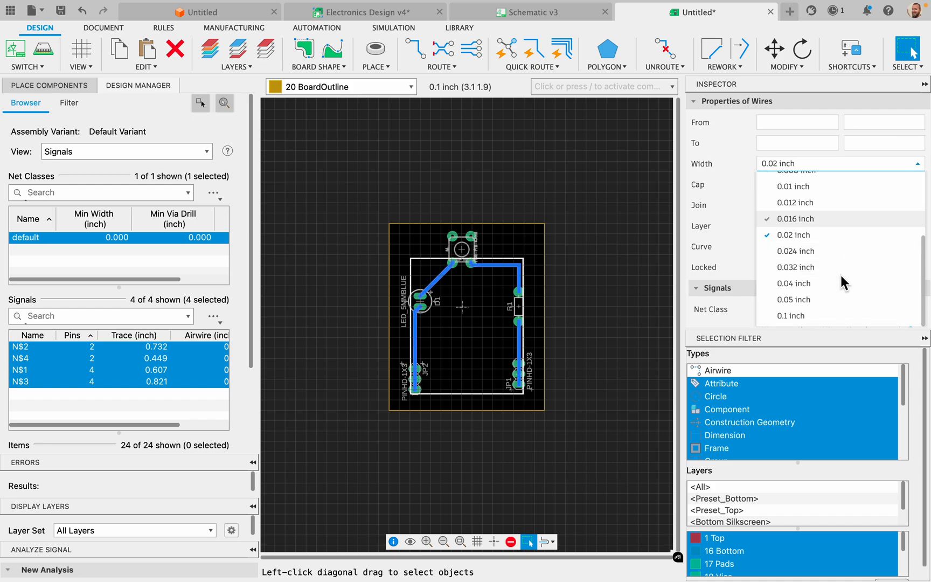
left_click(818, 256)
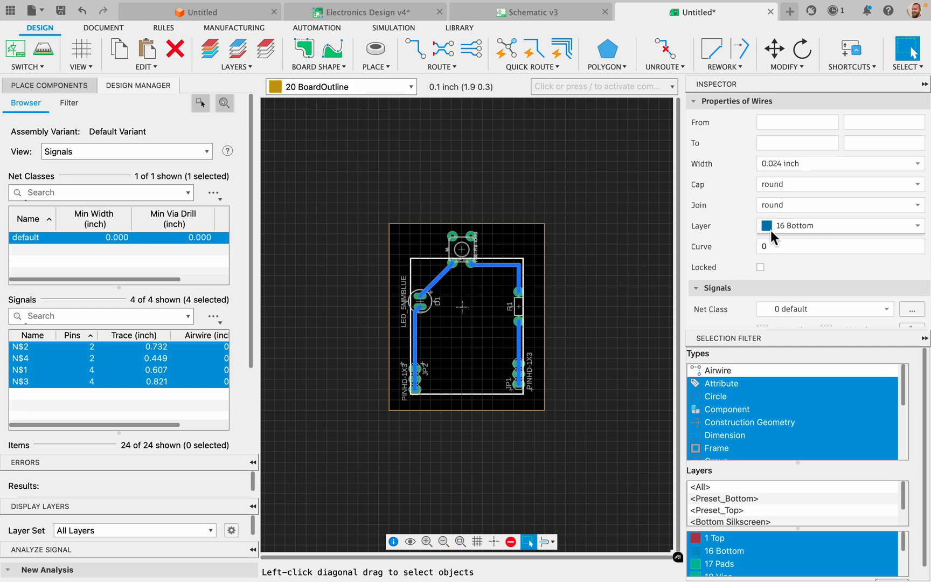
left_click(611, 261)
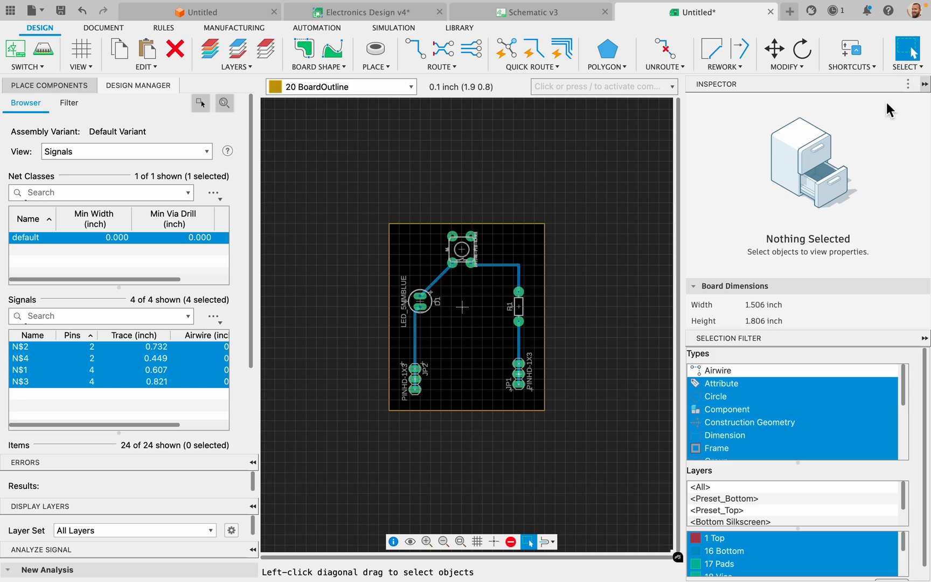
left_click(924, 84)
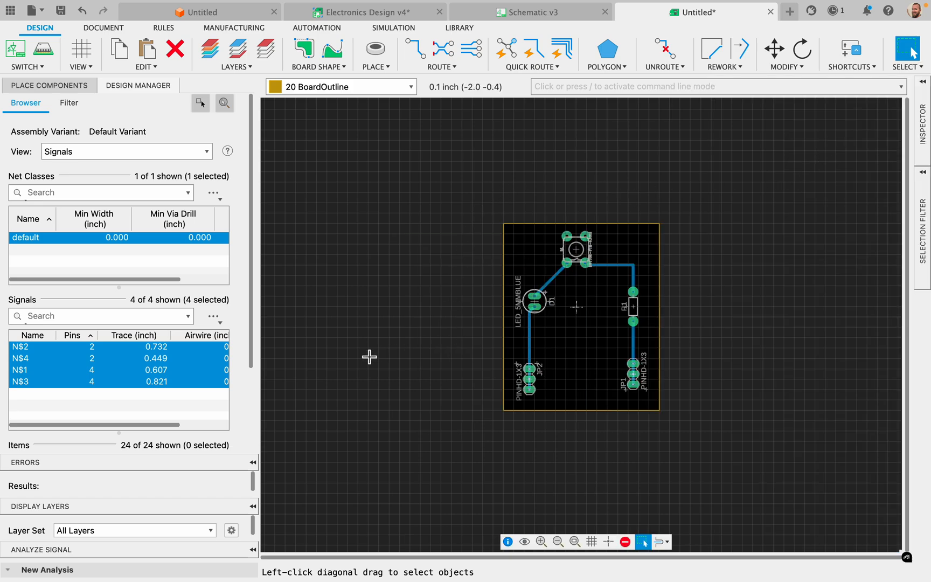
- Save the board as PCB in the Electronics Tutorial folder and push it to a 3D PCB with the Recommended preset
left_click(63, 13)
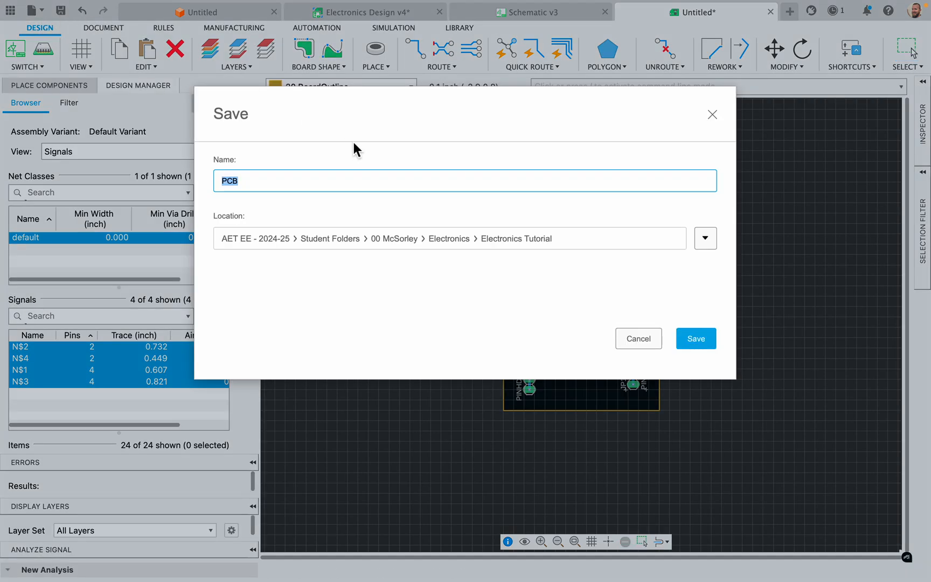
left_click(696, 338)
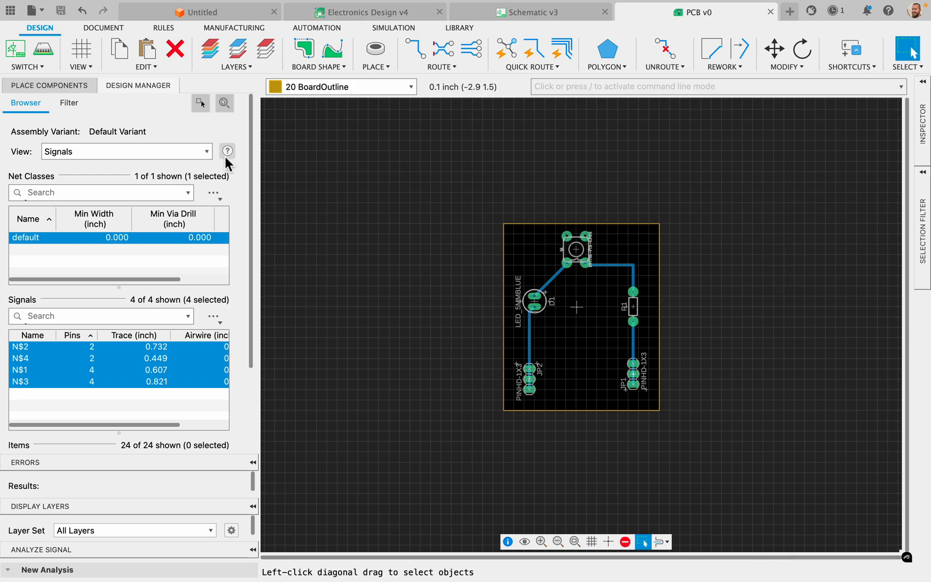
left_click(43, 70)
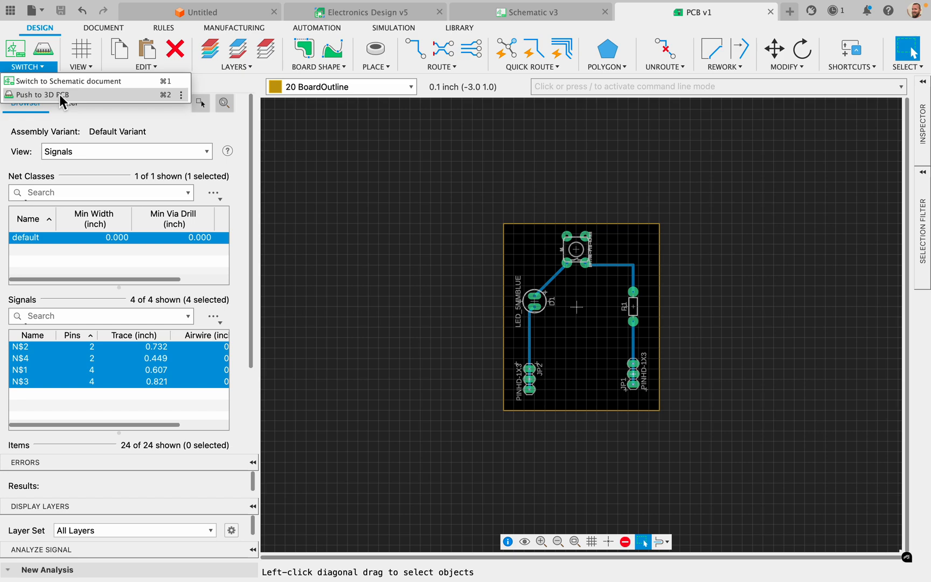
left_click(58, 95)
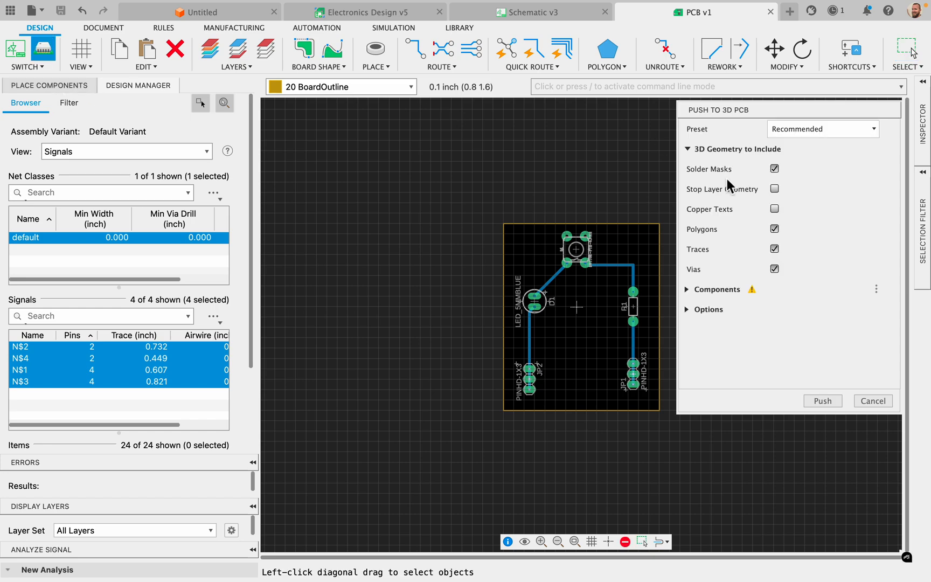
mouse_move(753, 298)
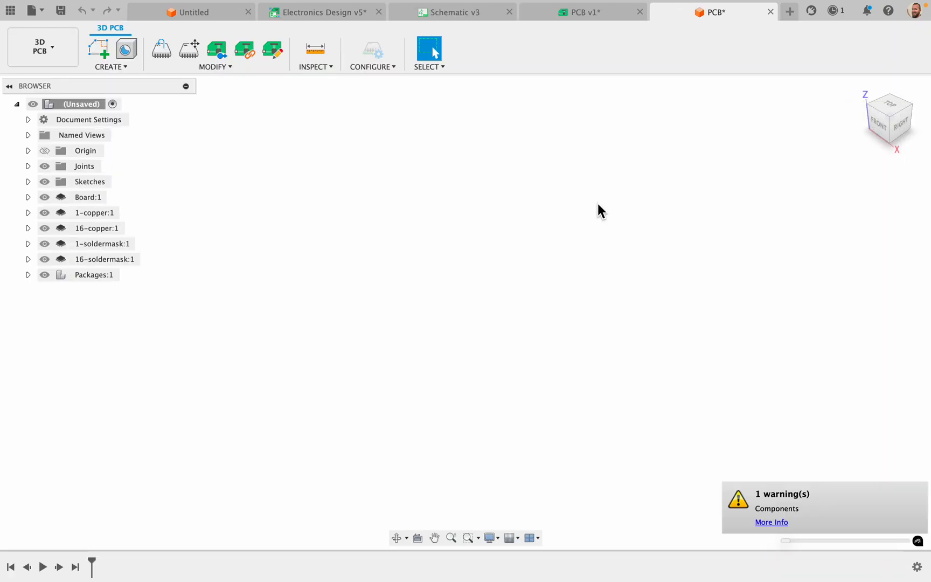
- Check the underside and top of the 3D board and save the model as PCB in the Electronics Tutorial folder
scroll(504, 283, "up", 10)
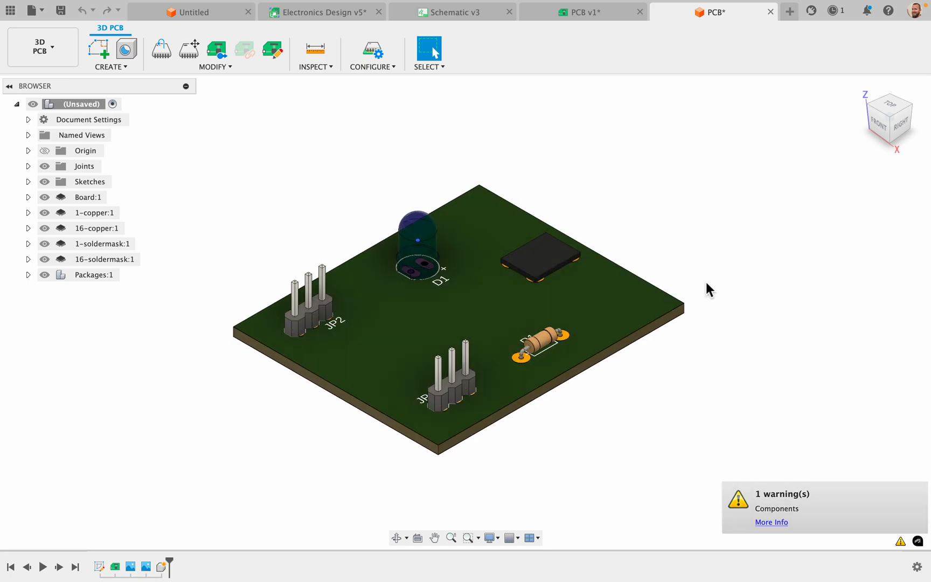
left_click_drag(892, 113, 865, 8)
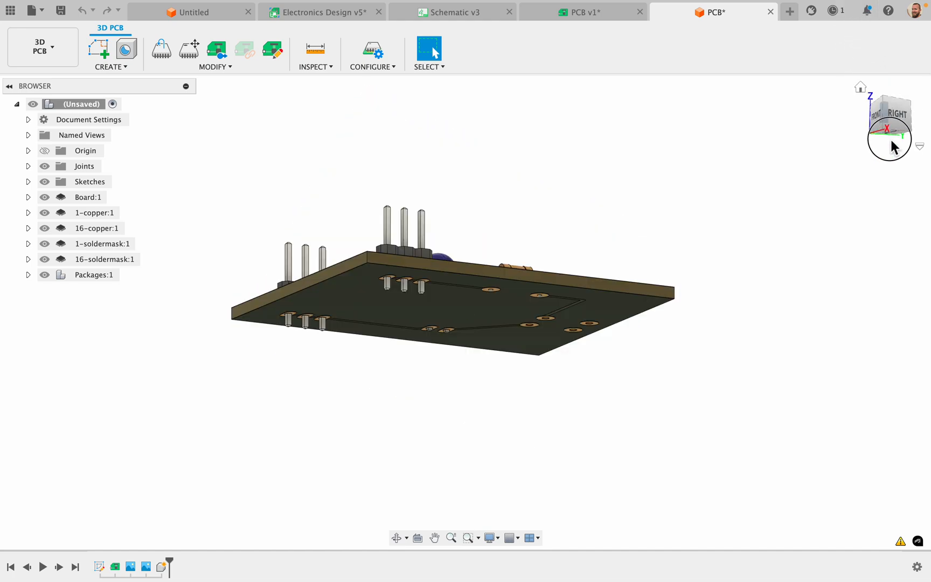
left_click_drag(904, 117, 859, 162)
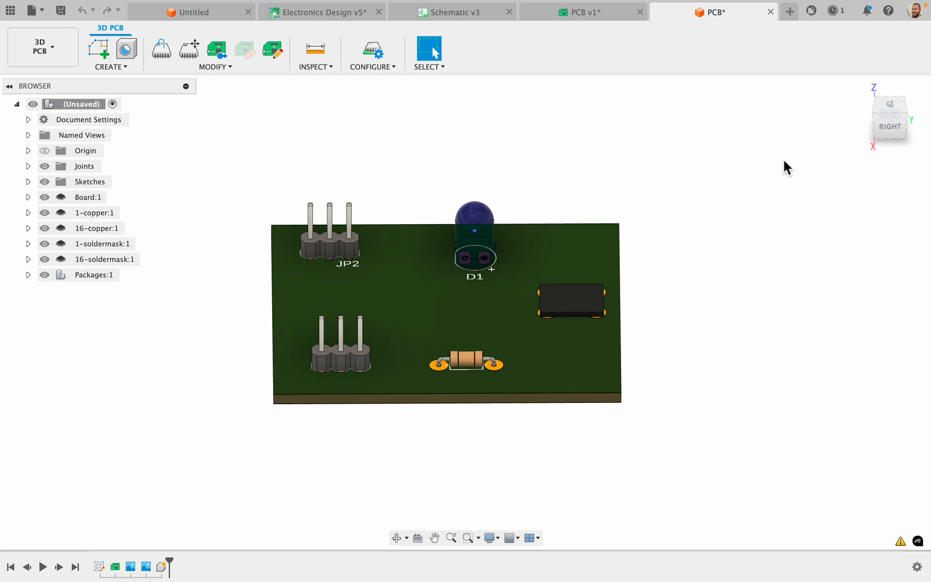
left_click(61, 10)
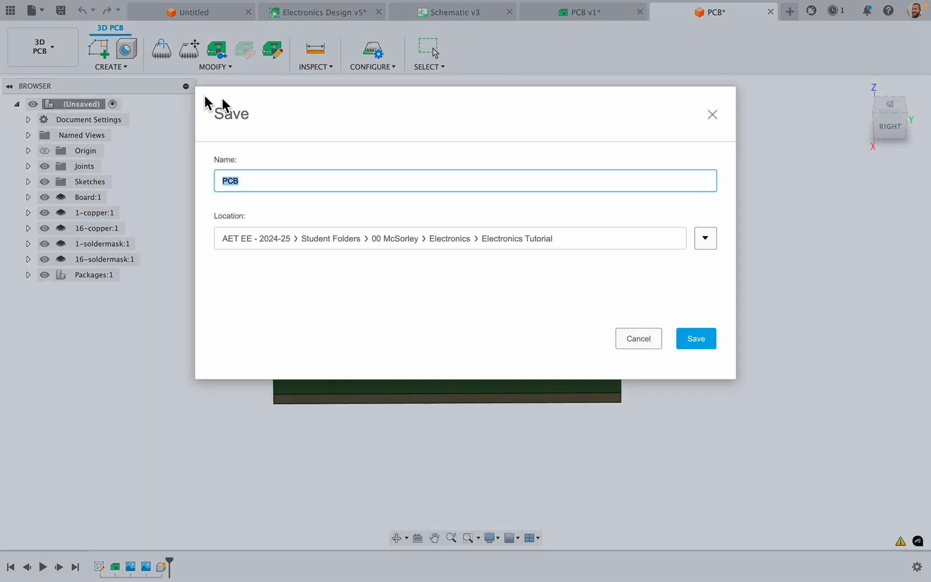
left_click(703, 339)
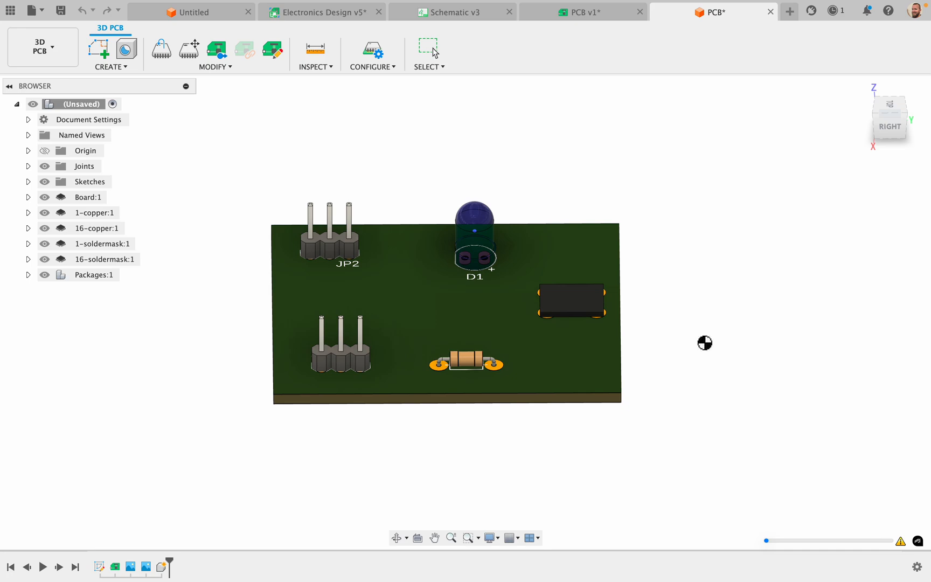